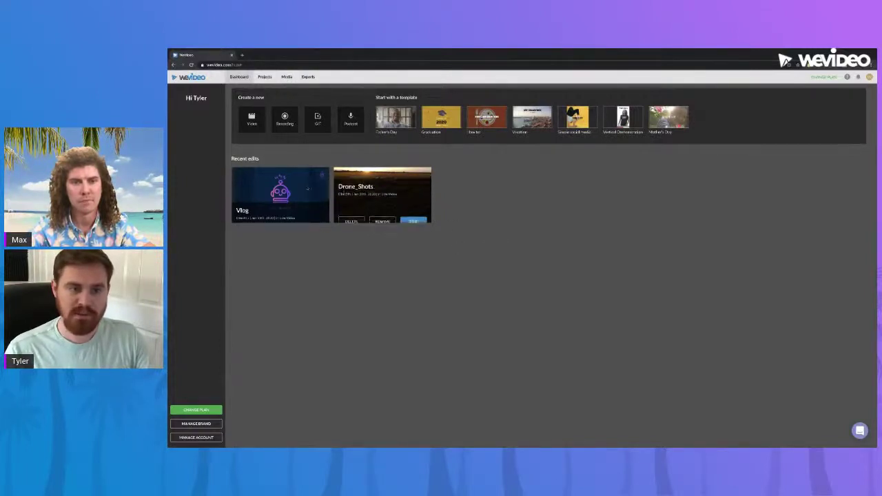
Step: Open My Media, which shows the GFX, Tutorial_Videos and Drone_Shots folders and two DJI clips
mouse_move(308, 188)
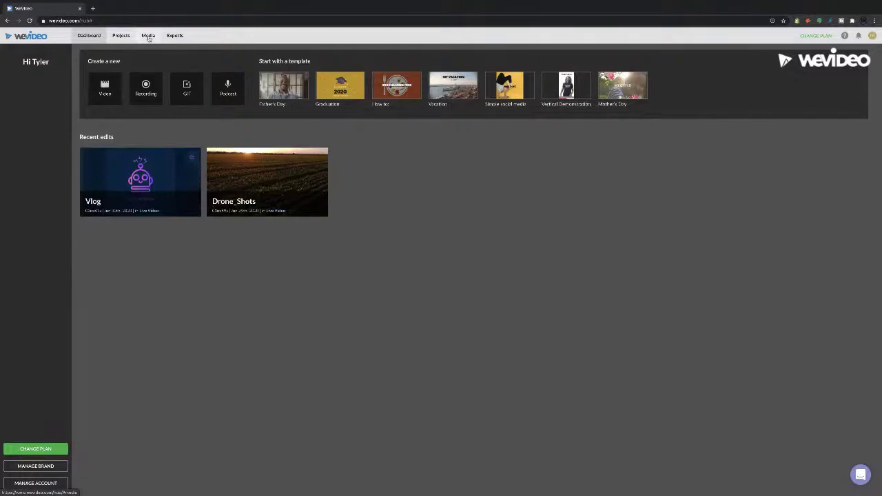
left_click(149, 37)
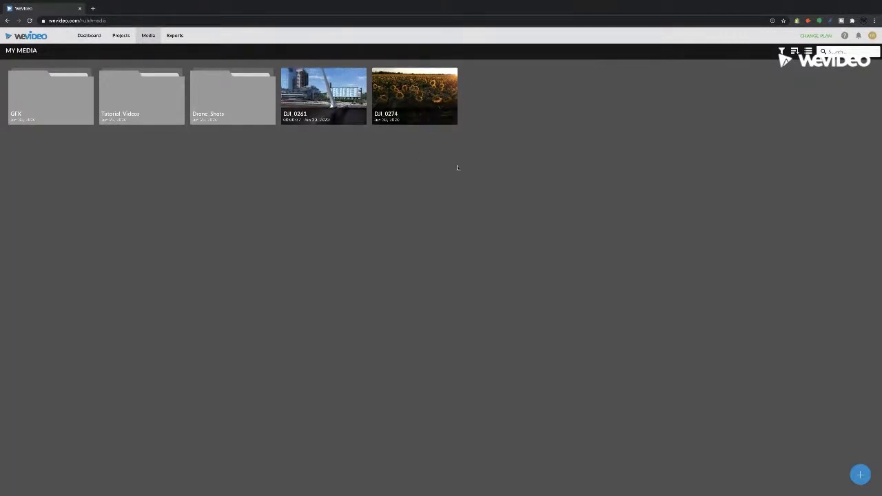
Step: Move the DJI_0261 and DJI_0274 clips into the Drone_Shots folder
left_click_drag(464, 166, 338, 104)
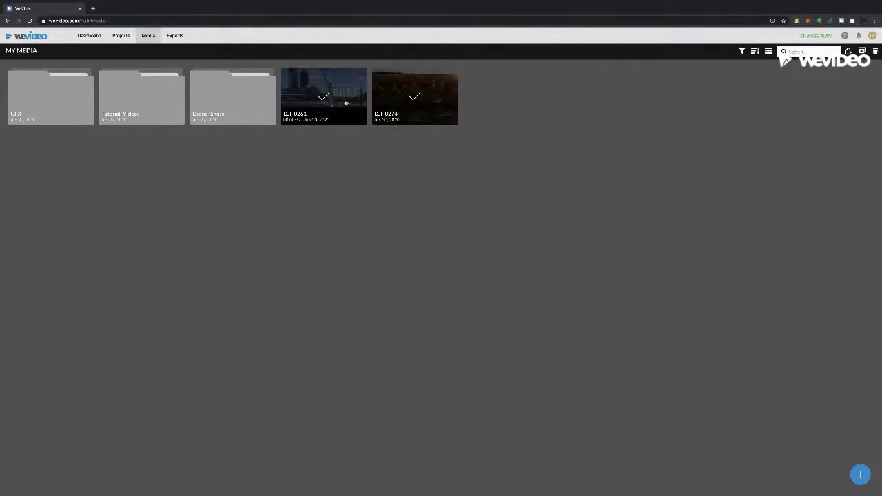
right_click(345, 102)
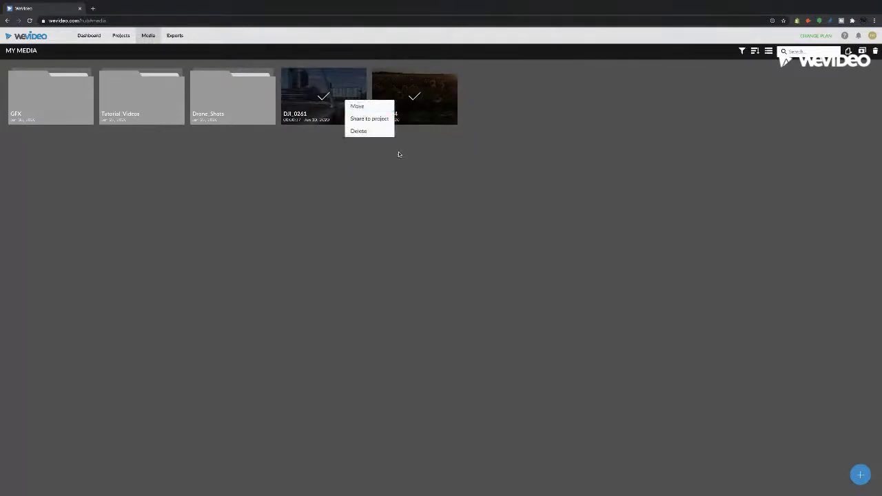
left_click(376, 108)
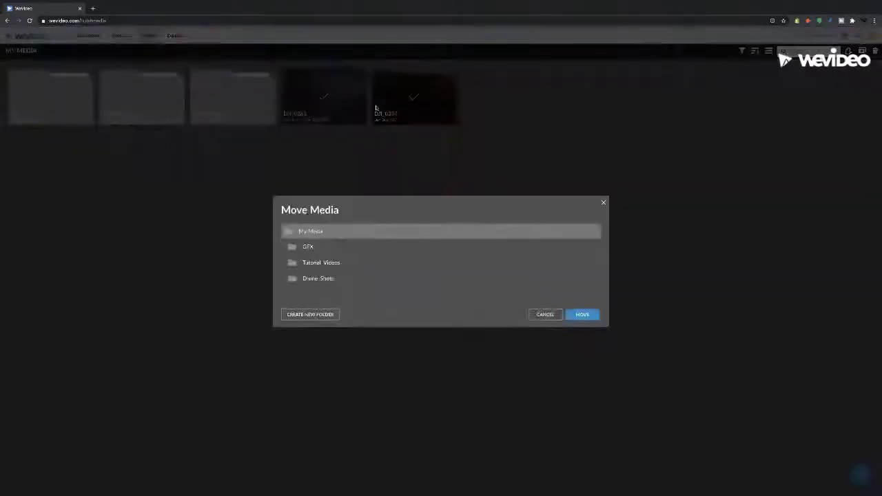
left_click(331, 280)
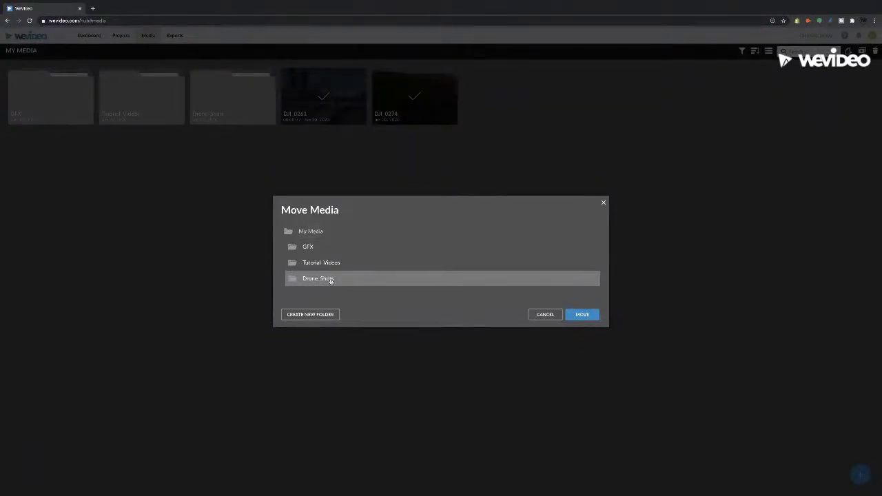
left_click(583, 315)
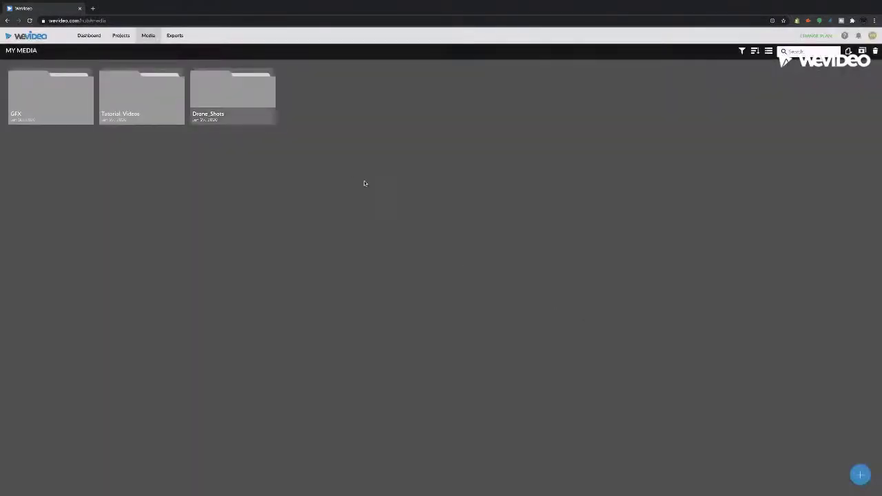
Step: Check the two clips inside Drone_Shots, then return to the top of My Media
left_click(250, 117)
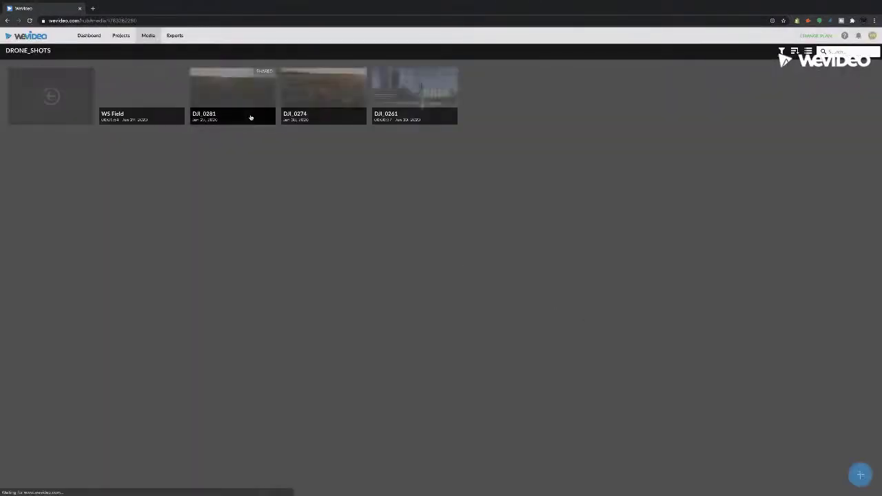
left_click(50, 96)
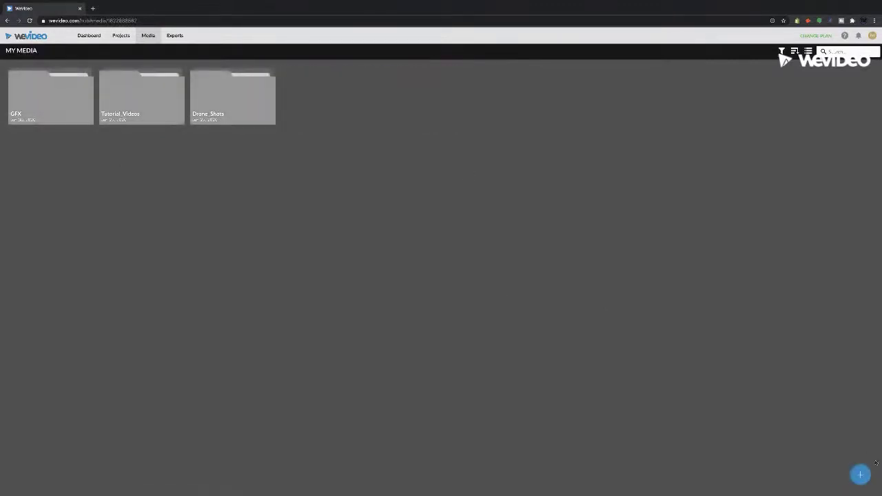
mouse_move(867, 475)
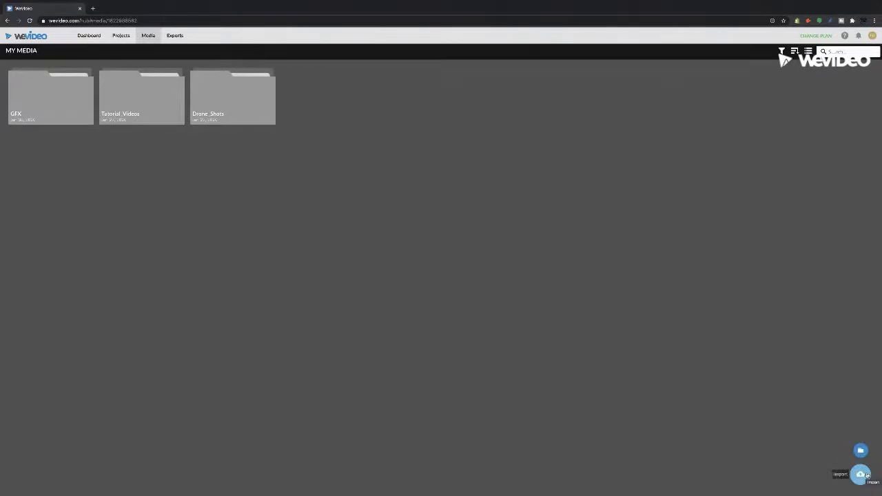
Step: Open and cancel the Import window and the New folder dialog without making changes
left_click(867, 475)
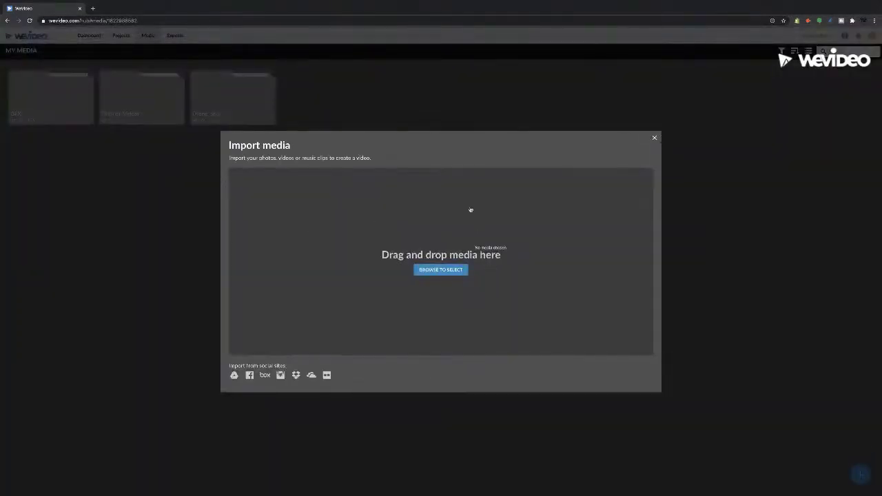
left_click(654, 139)
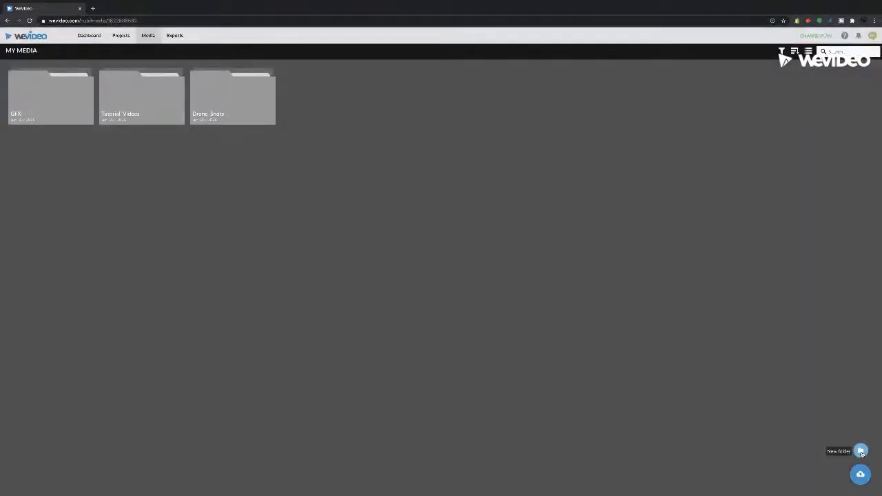
right_click(324, 139)
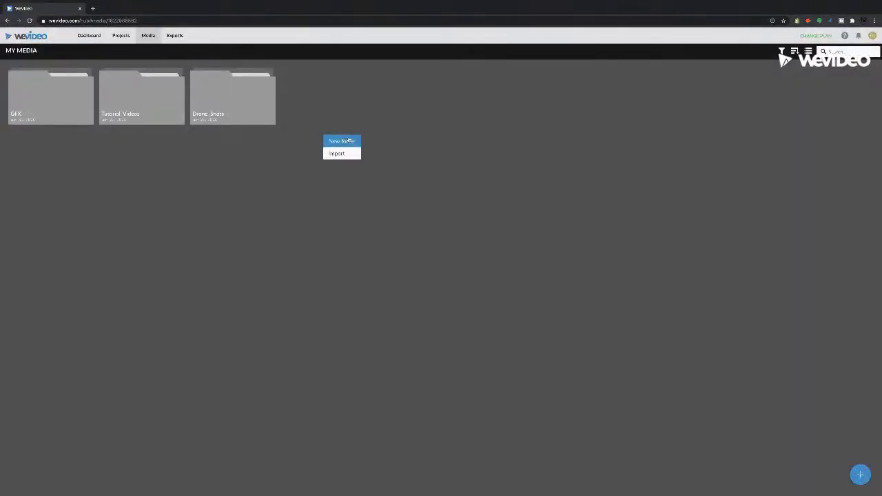
left_click(344, 141)
left_click(514, 229)
right_click(382, 152)
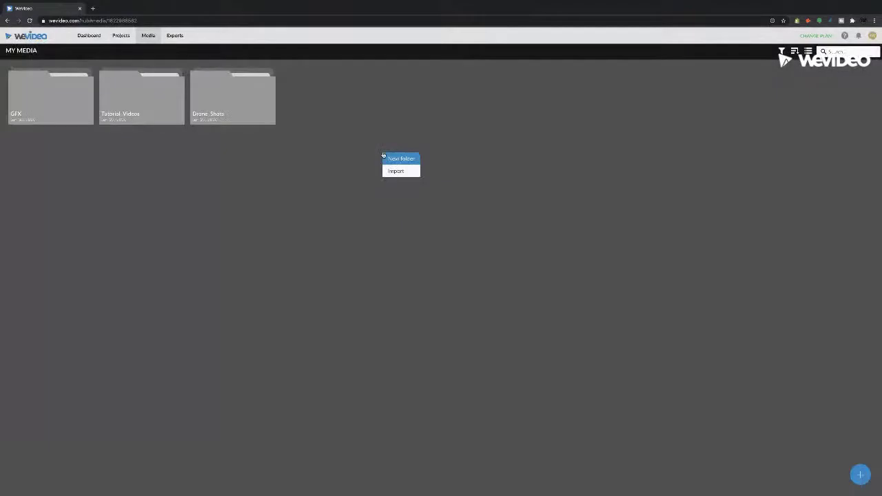
left_click(452, 178)
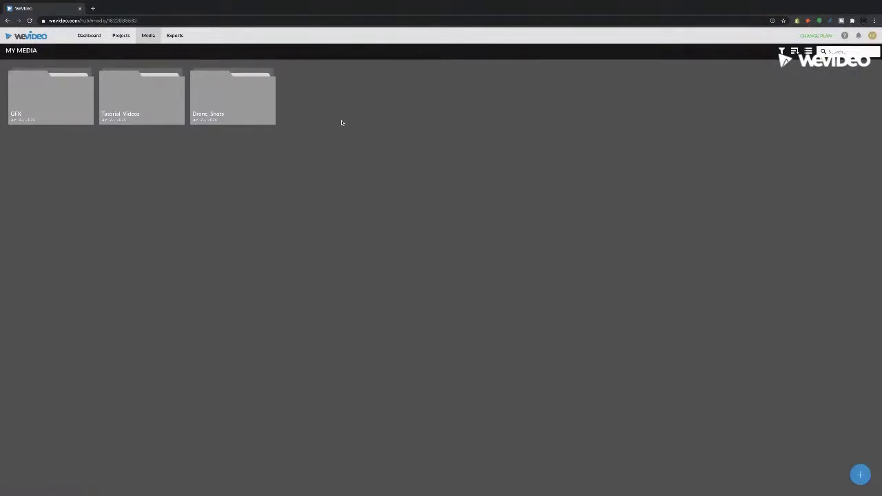
Step: Switch between the Projects and Media tabs, then return to the dashboard
left_click(120, 36)
left_click(88, 36)
left_click(149, 36)
left_click(121, 37)
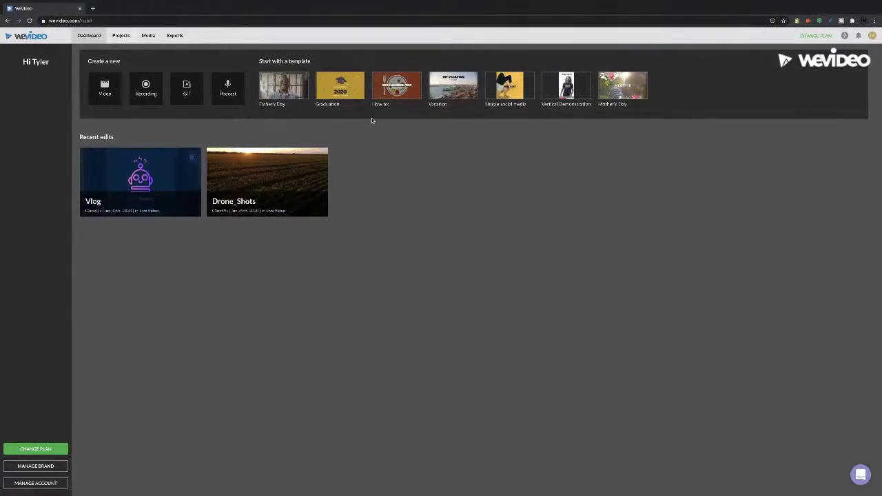
Step: On My Projects, open and leave the Tutorial Videos folder three times, then begin a new project
left_click(121, 36)
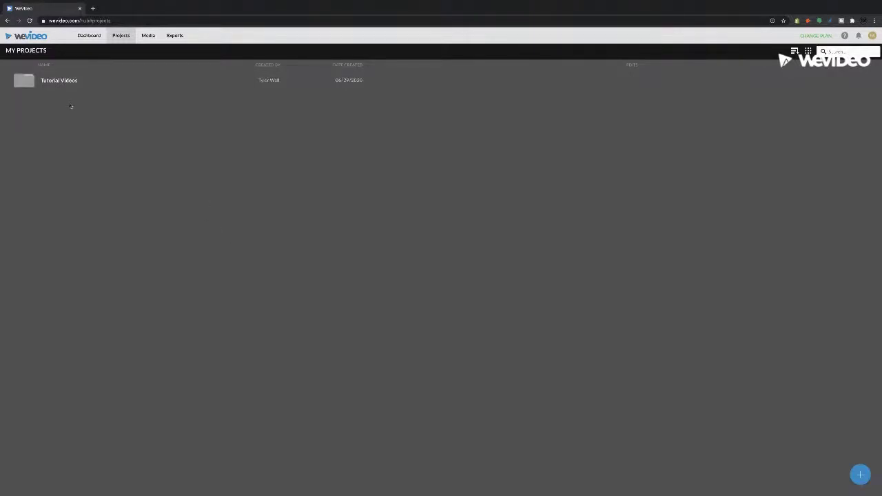
left_click(59, 80)
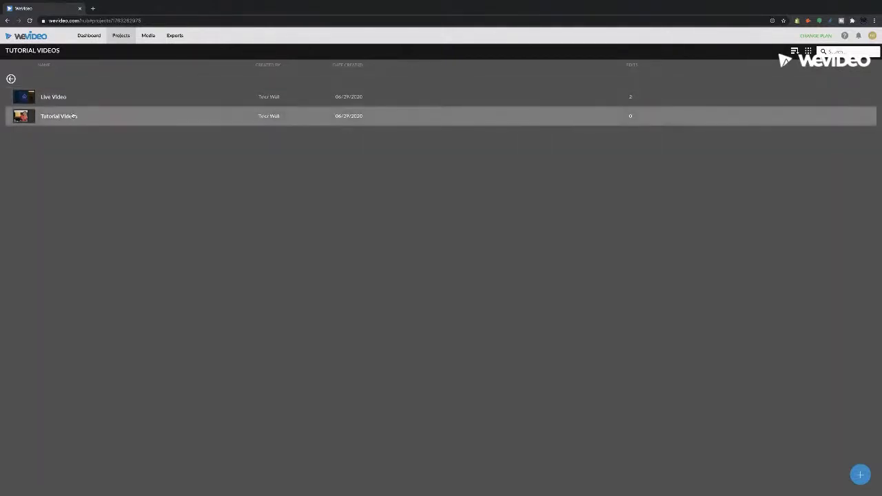
left_click(12, 80)
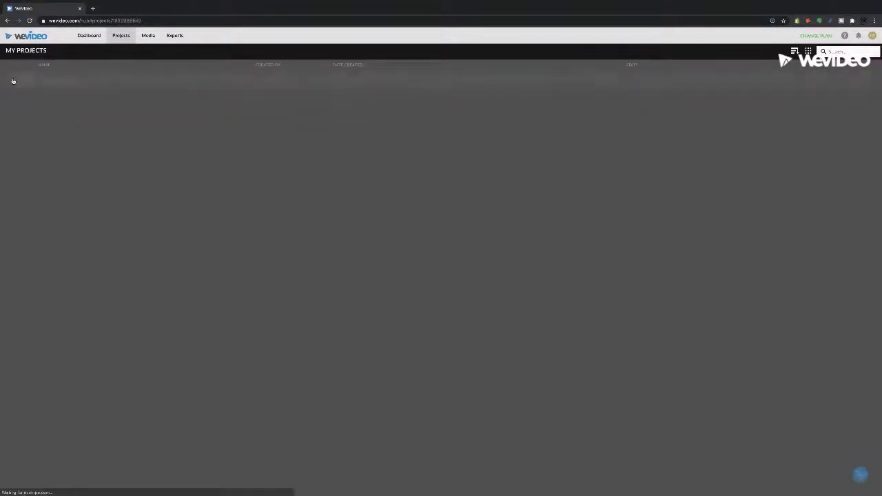
left_click(41, 80)
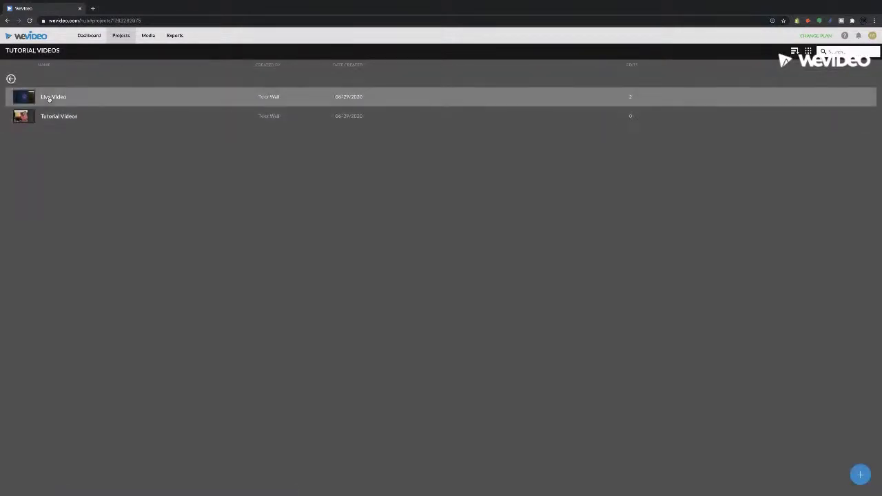
left_click(13, 80)
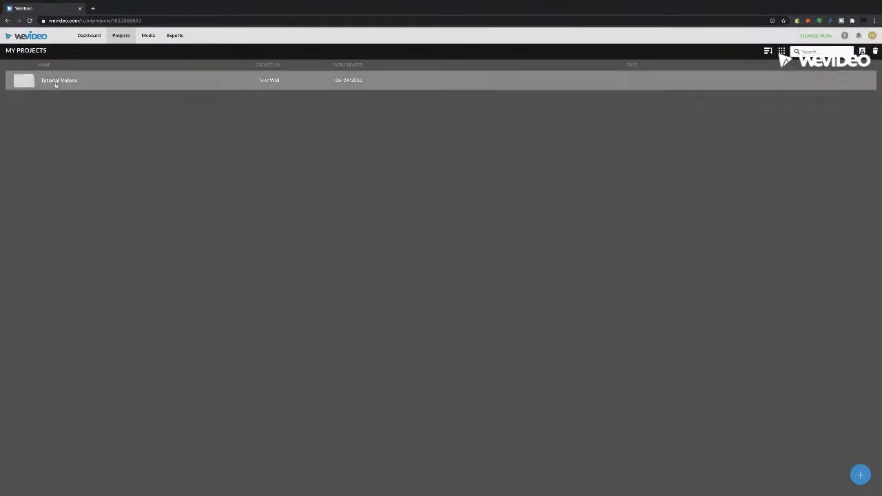
left_click(56, 84)
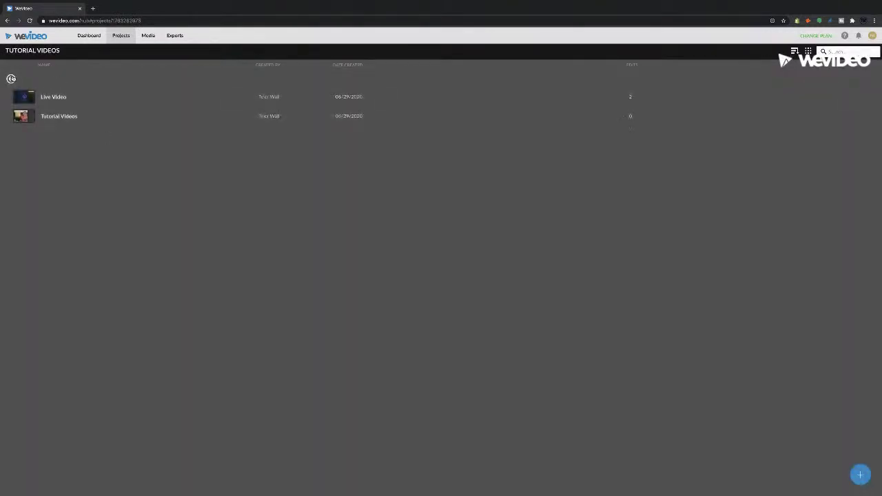
left_click(11, 79)
left_click(860, 475)
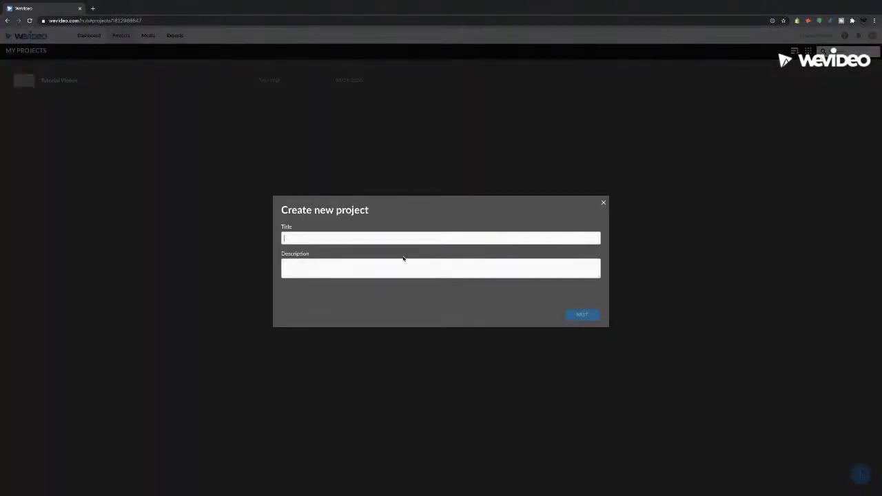
Step: Title the new project 'Demo' and continue
type("J")
key("BackSpace")
type("Dre")
key("BackSpace")
key("BackSpace")
type("emo")
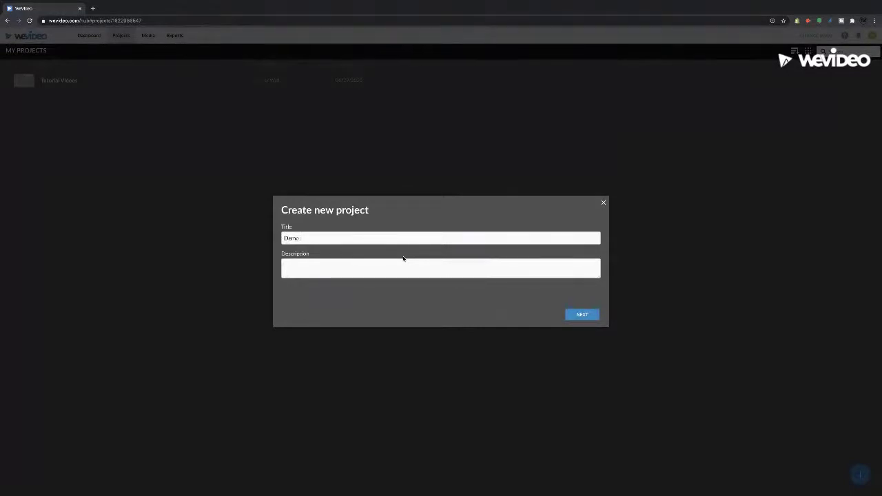
left_click(582, 314)
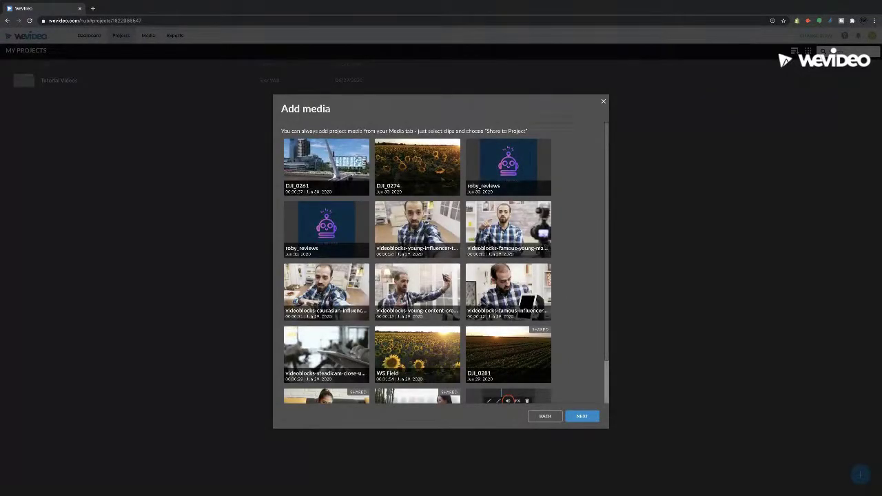
Step: Add the DJI_0261 clip and finish creating the Demo project
scroll(357, 155, "down", 1)
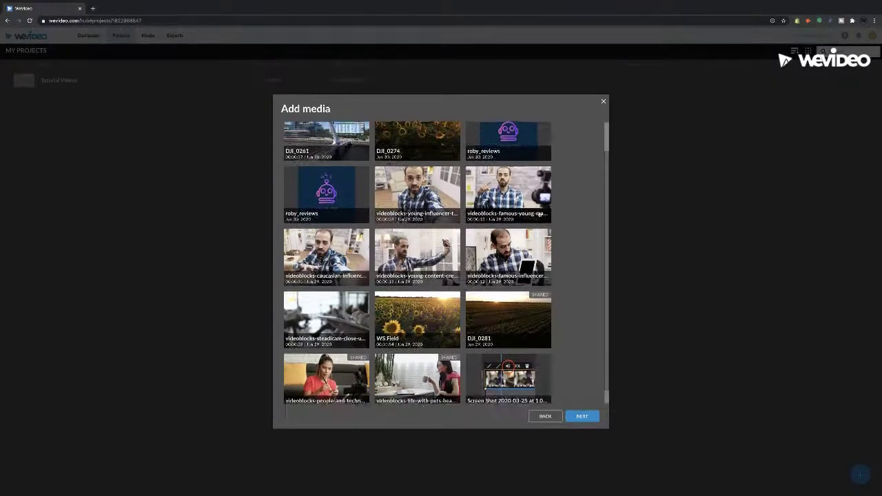
scroll(352, 165, "up", 1)
left_click(333, 172)
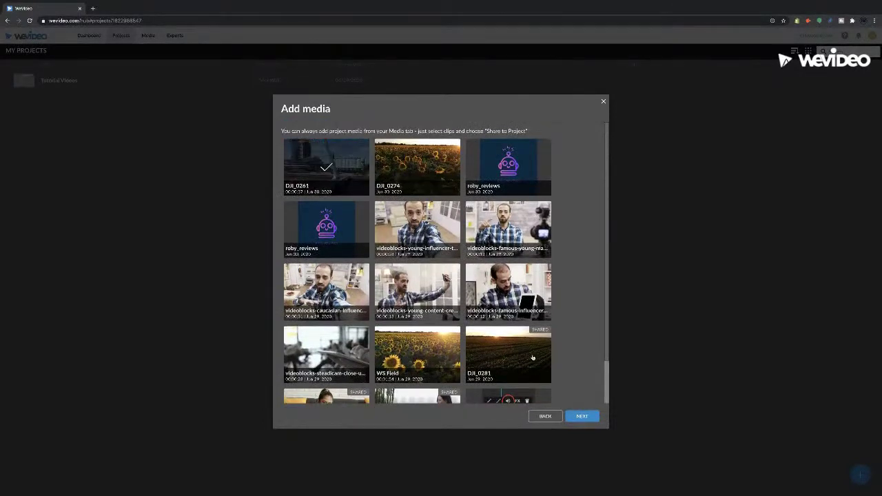
left_click(582, 417)
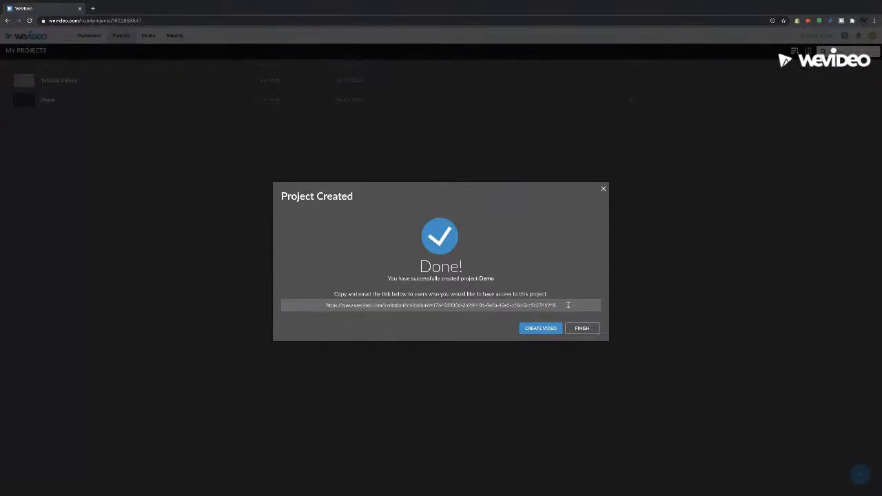
Step: Select and deselect the project invitation link, then start a new video edit
left_click(568, 305)
left_click_drag(568, 305, 309, 295)
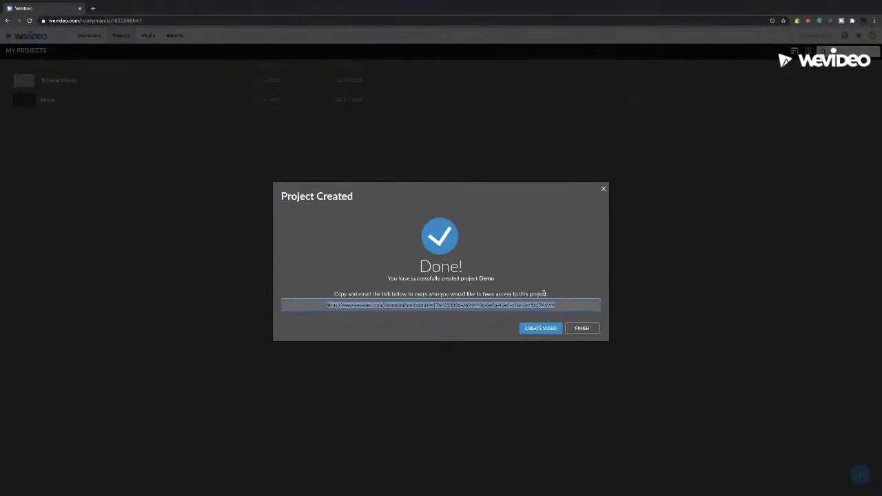
left_click(577, 306)
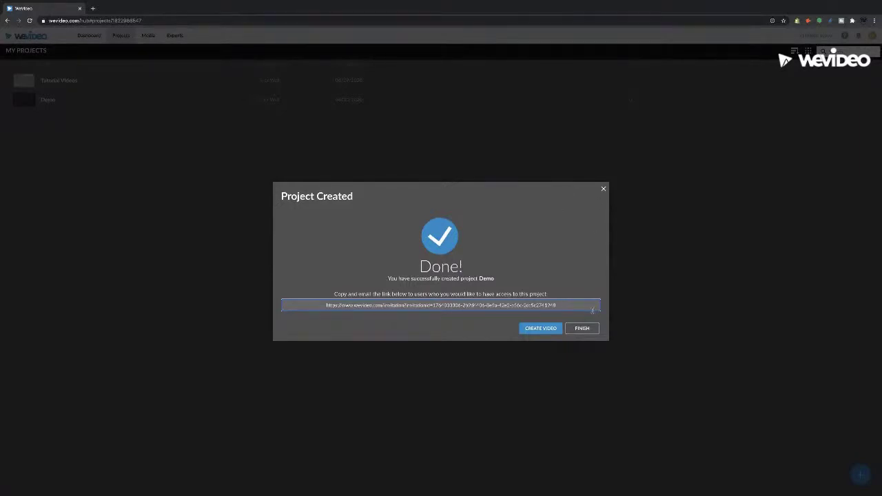
left_click(553, 330)
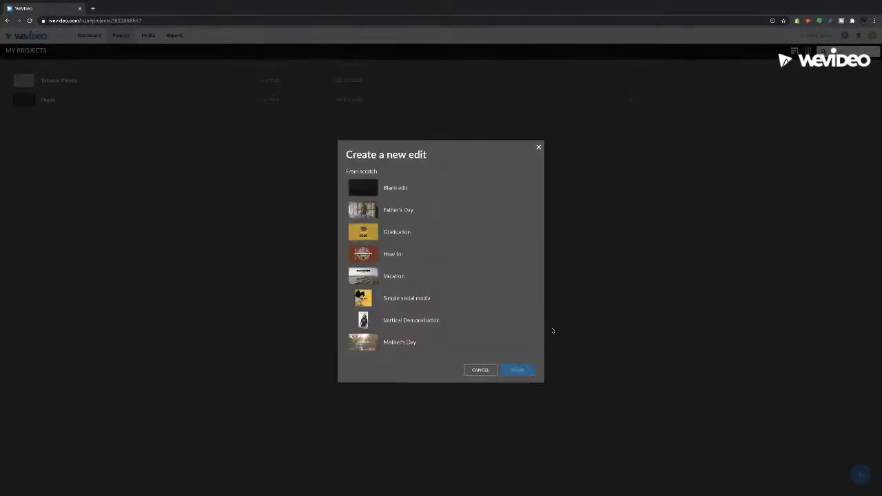
Step: Start a blank edit in horizontal 16:9 format
left_click(400, 188)
left_click(510, 372)
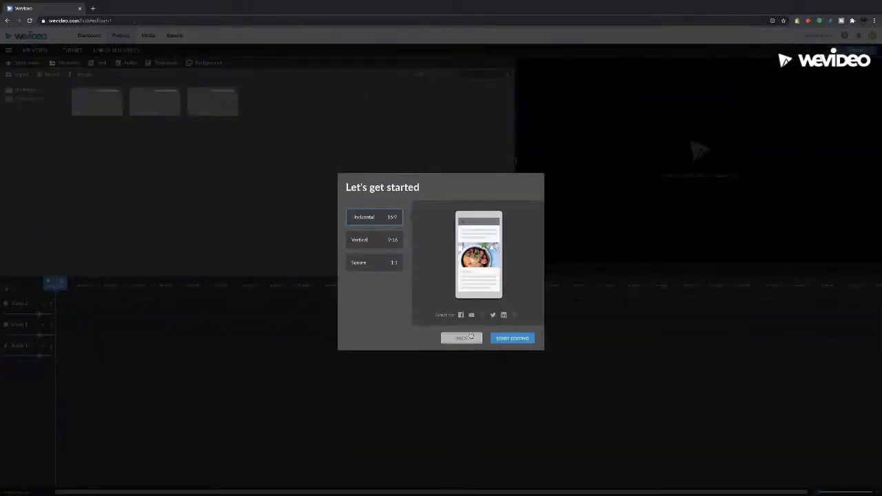
left_click(501, 339)
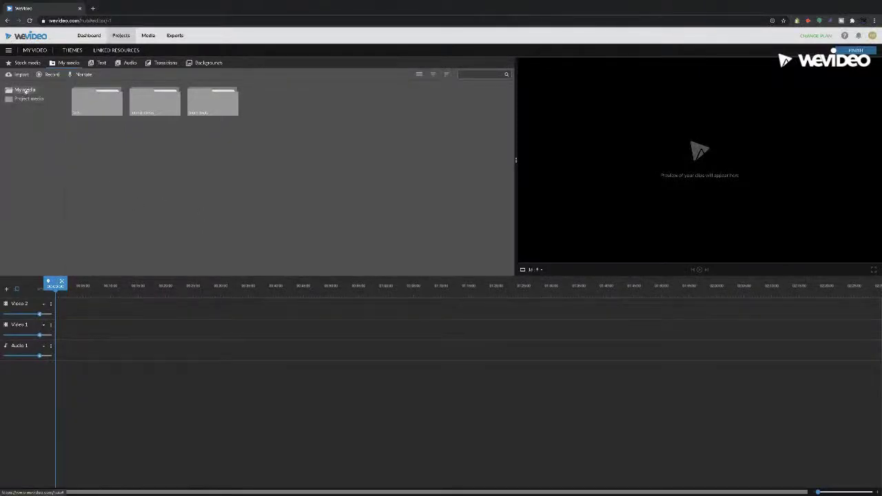
Step: Place the Roby Reviews logo clip and a bridge drone clip on Video 1, then save
double_click(97, 100)
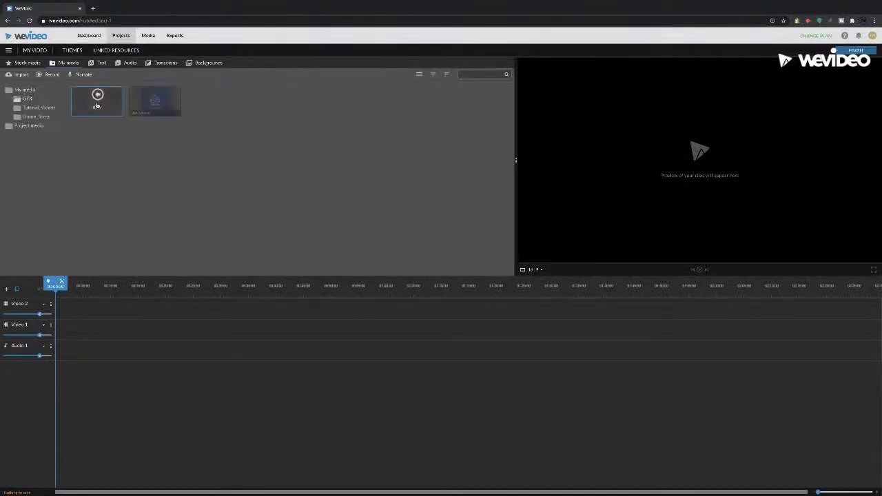
left_click_drag(153, 100, 69, 329)
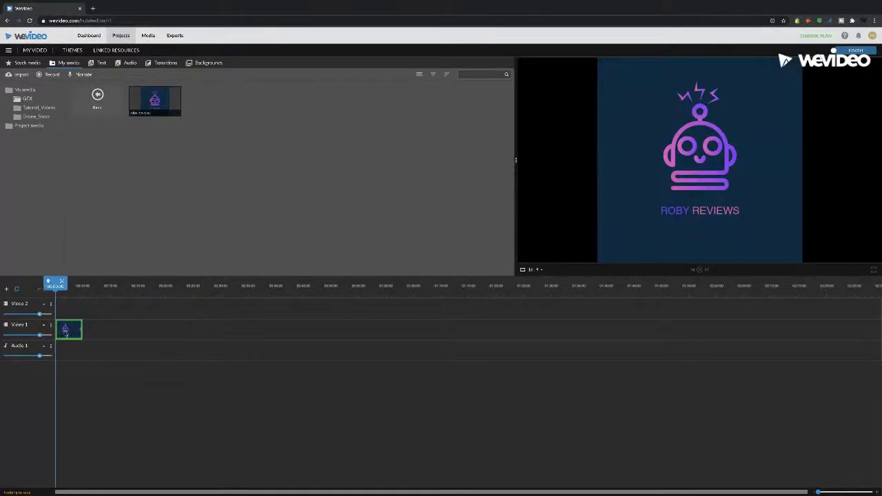
left_click(104, 98)
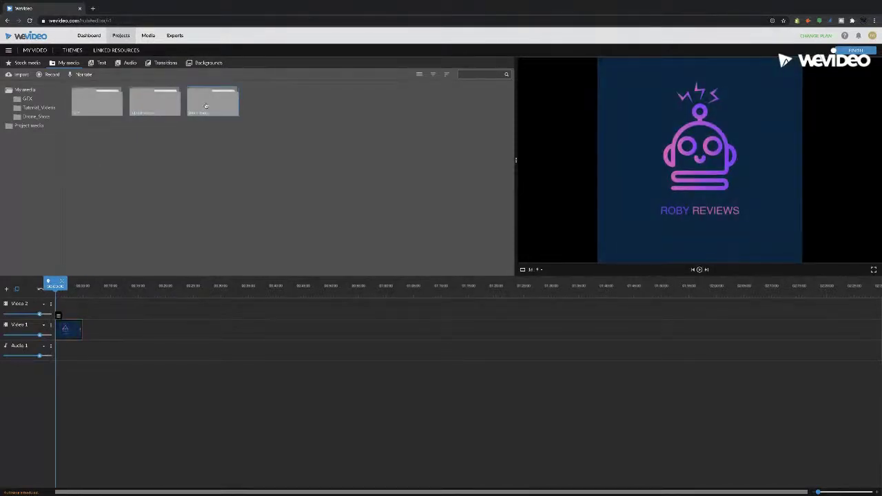
double_click(138, 102)
left_click_drag(138, 102, 98, 332)
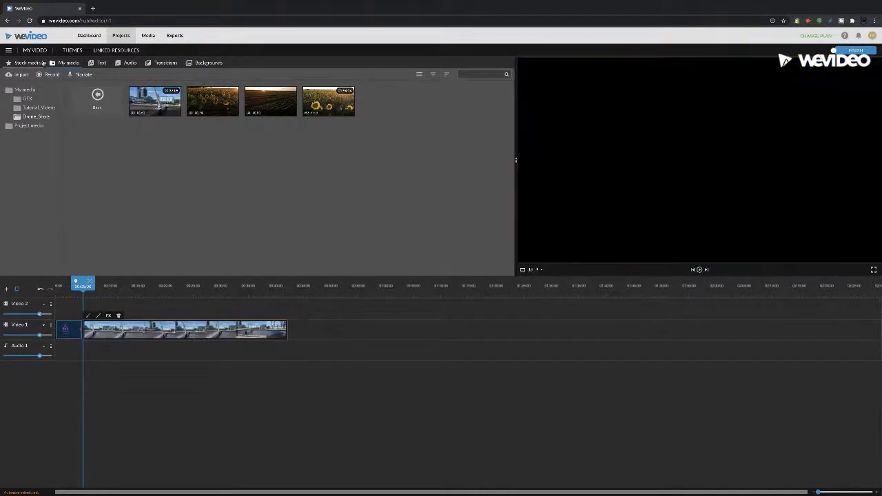
left_click(9, 51)
left_click(11, 114)
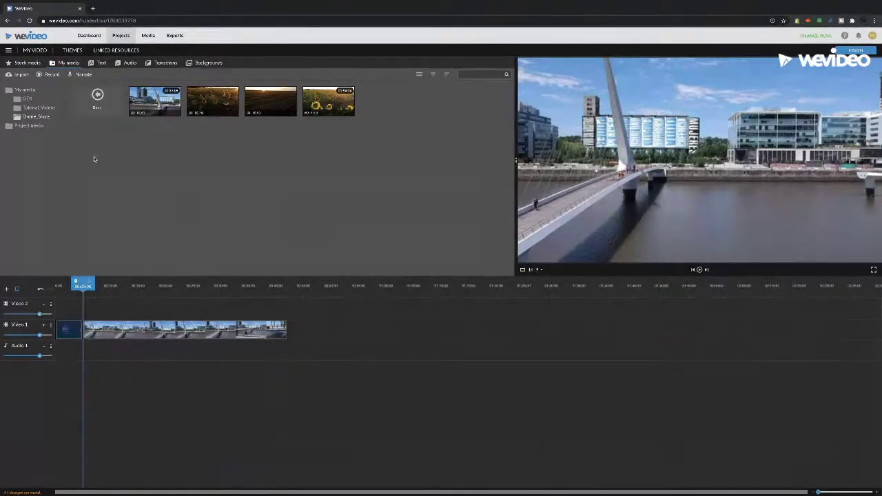
Step: Glance at the stock library, then scrub the playhead through the drone footage
left_click(27, 63)
left_click(67, 63)
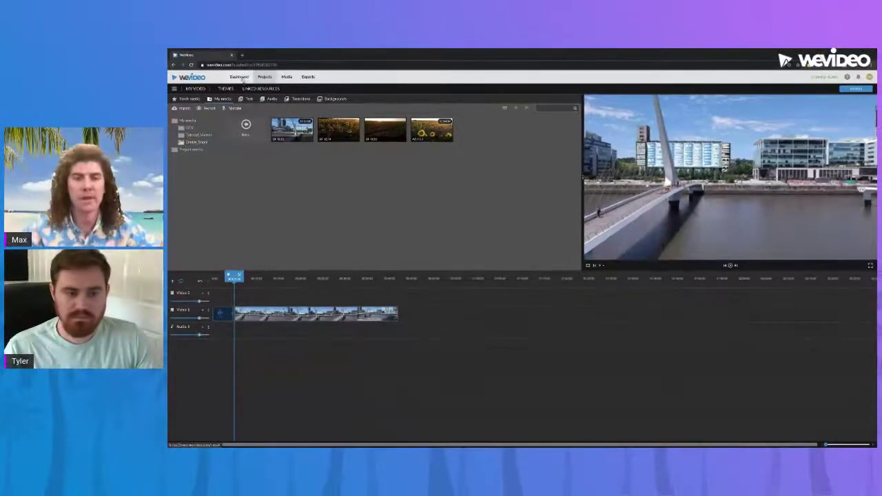
left_click(309, 278)
left_click(330, 281)
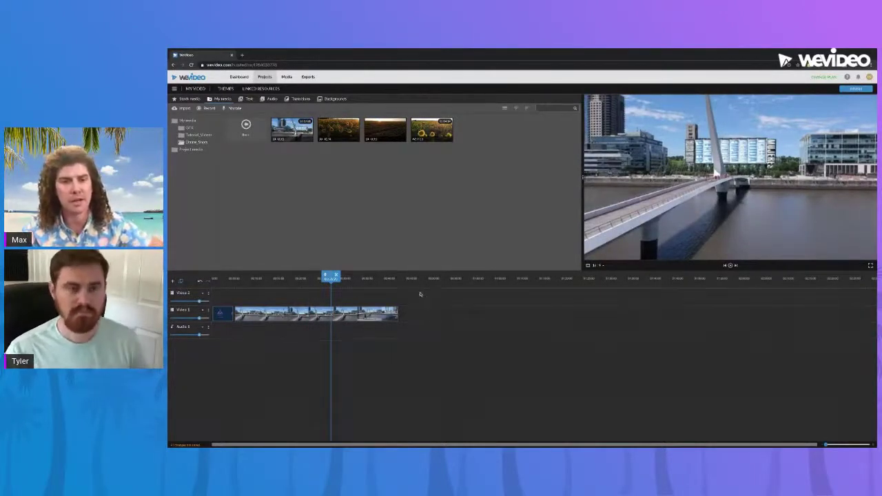
left_click_drag(312, 281, 271, 281)
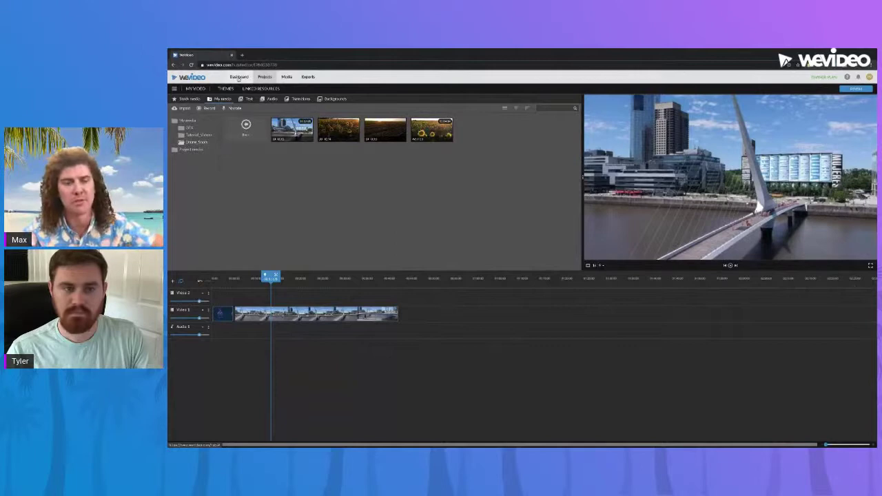
Step: Exit the editor to My Projects, listing the Tutorial Videos folder and the Demo project
left_click(264, 77)
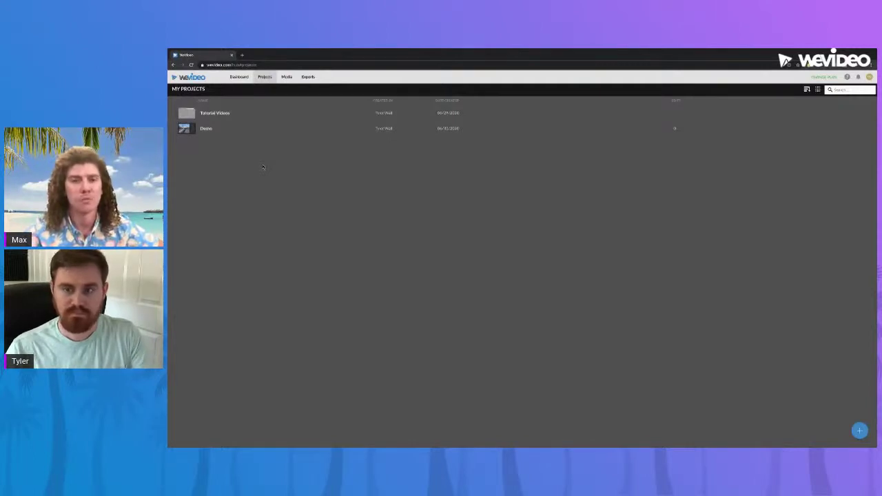
Step: Peek into Demo, then open Tutorial Videos > Live Video and load the Vlog edit
left_click(205, 129)
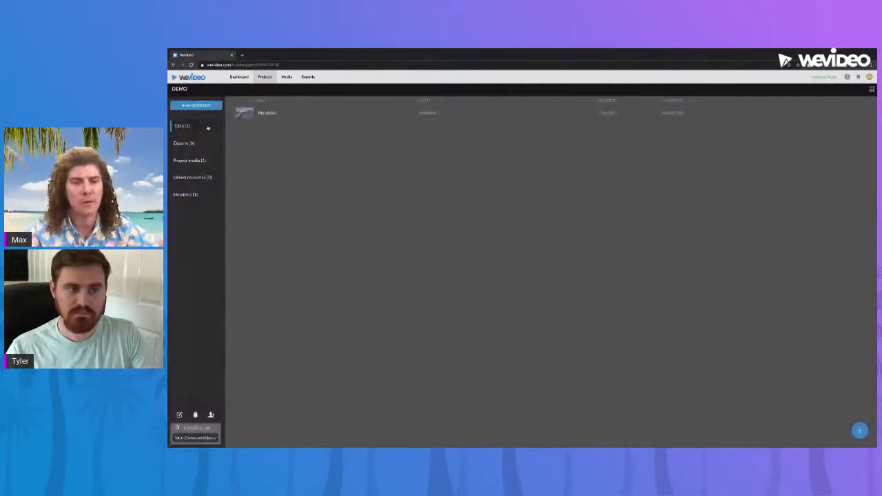
left_click(173, 65)
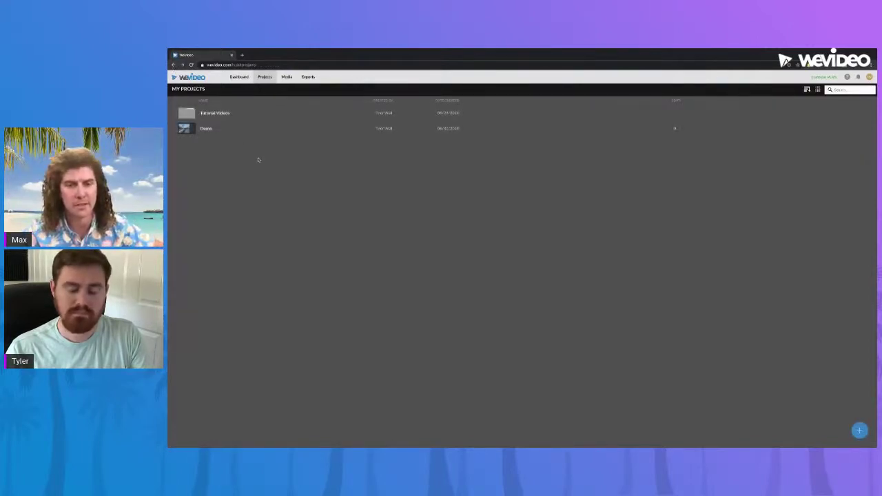
left_click(192, 116)
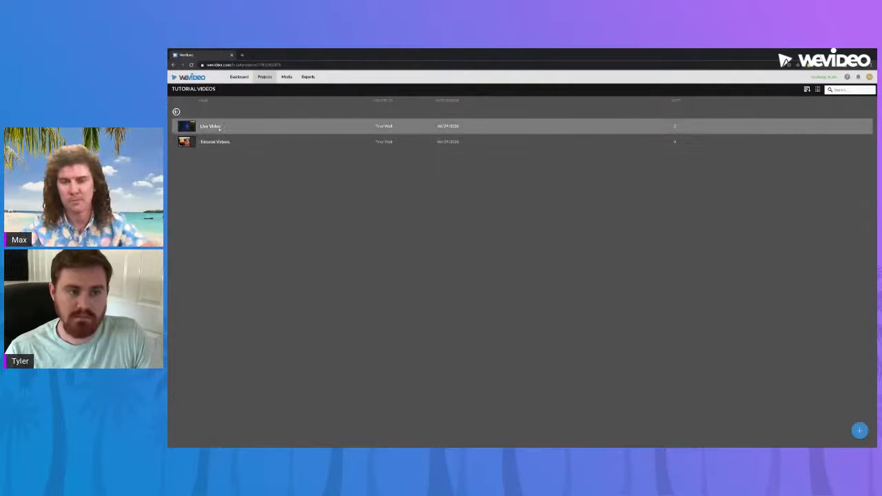
left_click(210, 127)
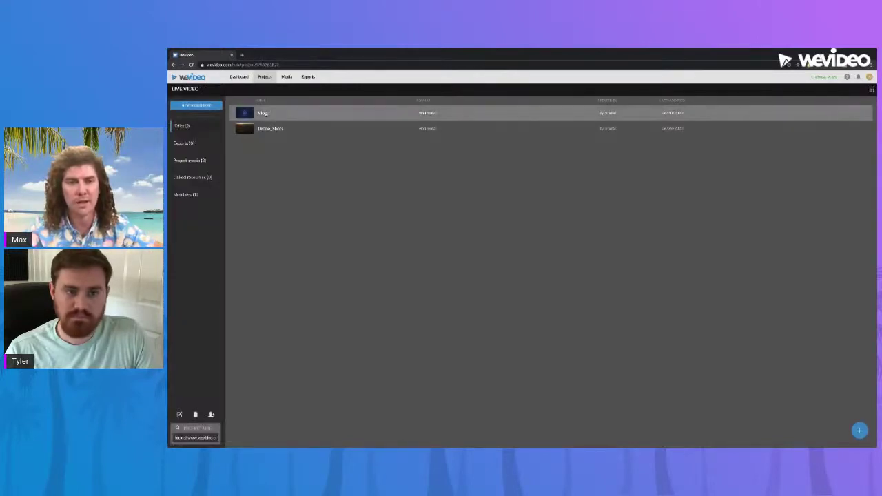
left_click(264, 113)
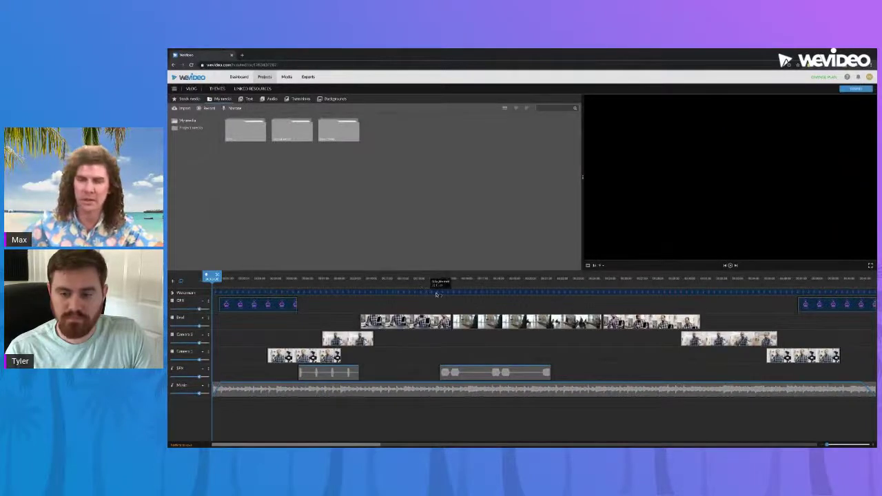
left_click(244, 278)
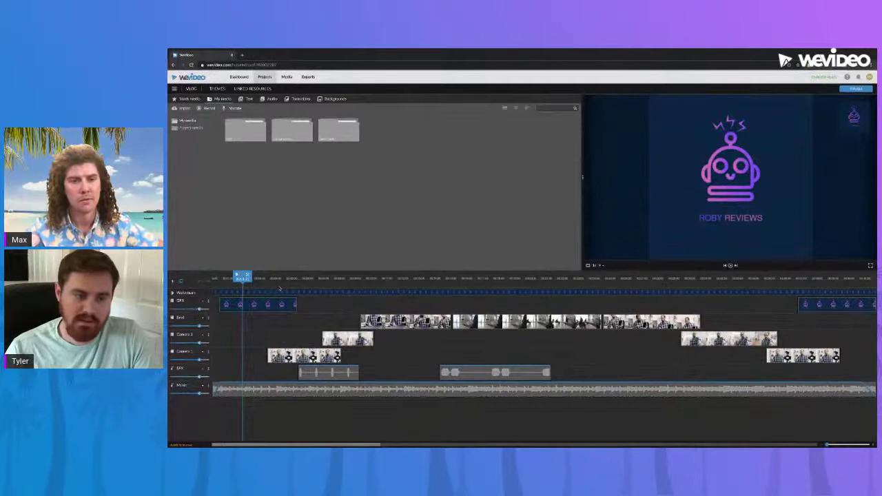
left_click(279, 283)
left_click(306, 282)
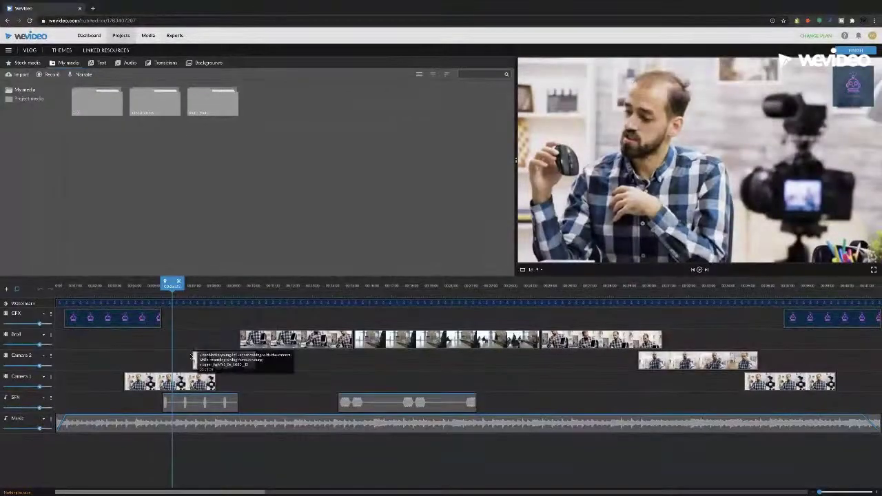
left_click_drag(193, 356, 192, 357)
left_click_drag(201, 295, 158, 293)
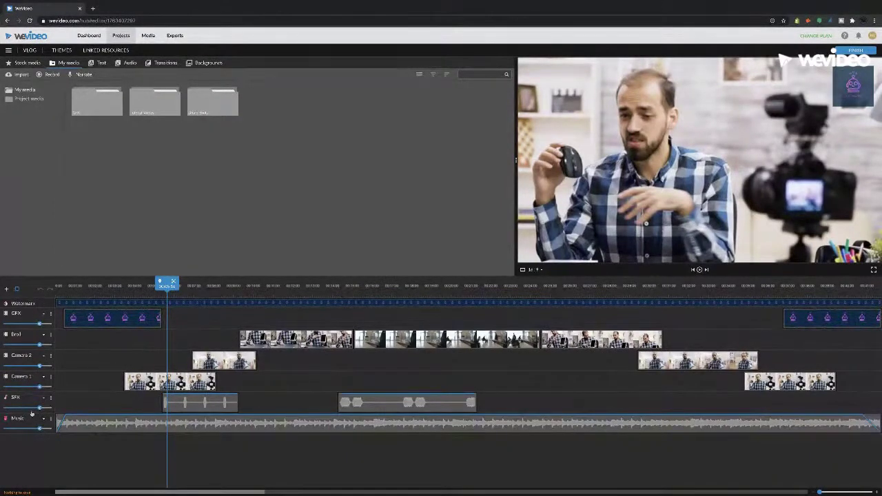
Step: After trying the Camera 1 and Camera 2 track names, rename the Broll track to 'Product Shoot'
left_click(33, 377)
left_click(38, 376)
left_click(21, 355)
left_click(28, 334)
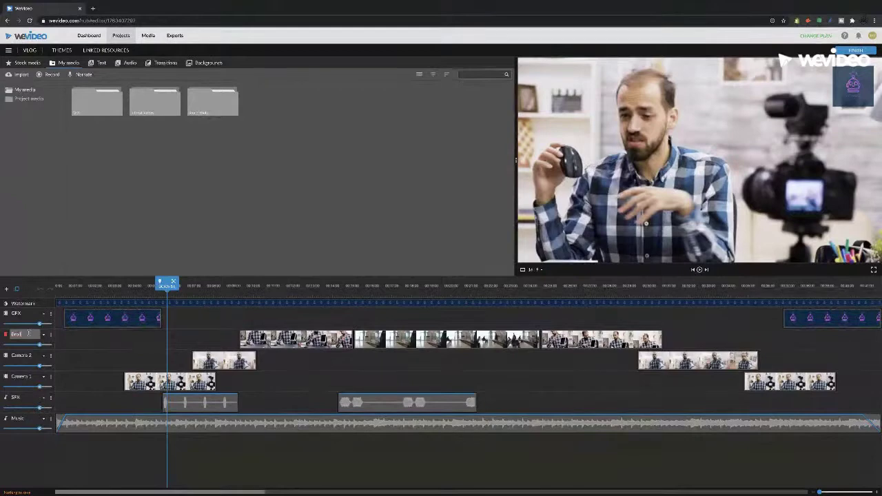
key("BackSpace")
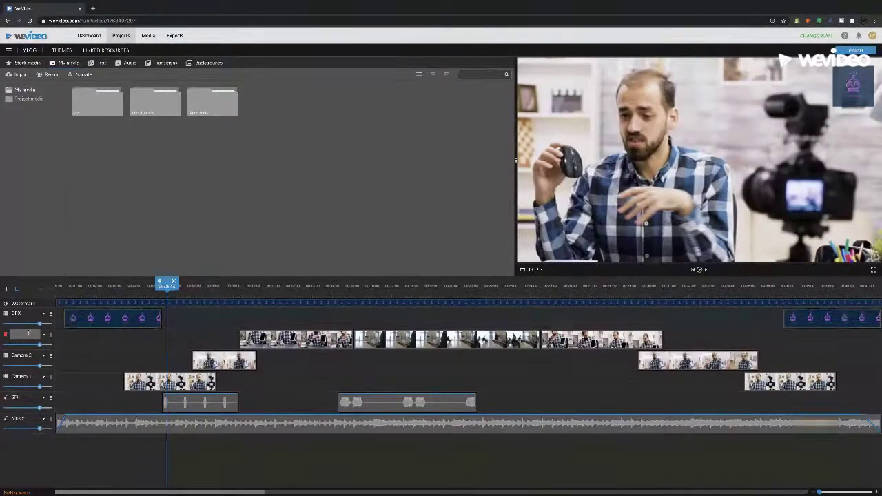
type("Product Sho")
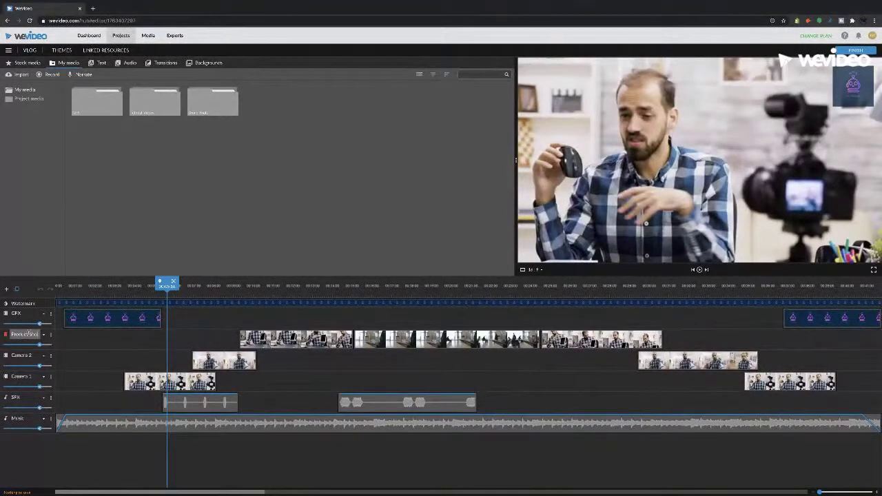
type("ot")
key("Return")
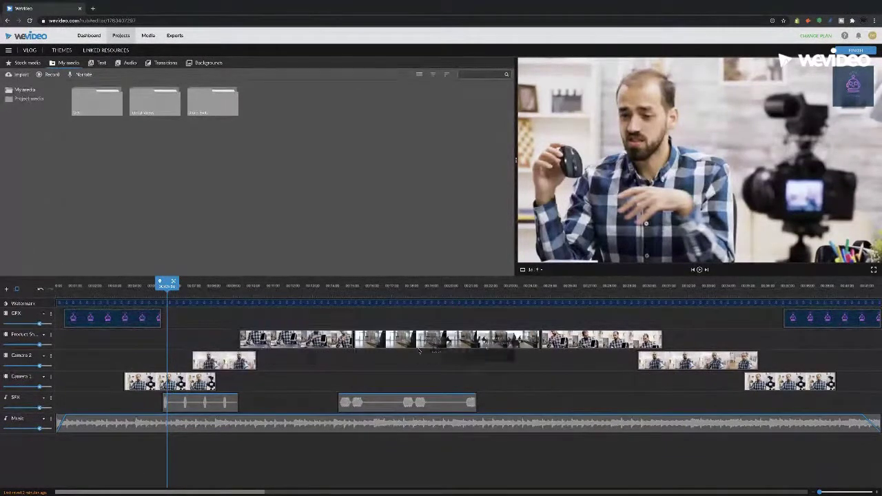
Step: In the Tutorial_Videos media folder, rename the first clip to 'Selfie 1'
double_click(147, 108)
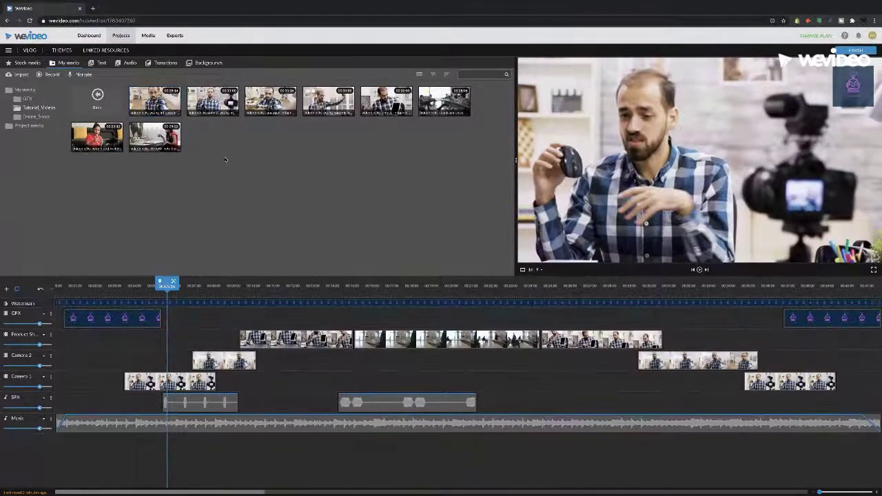
right_click(172, 105)
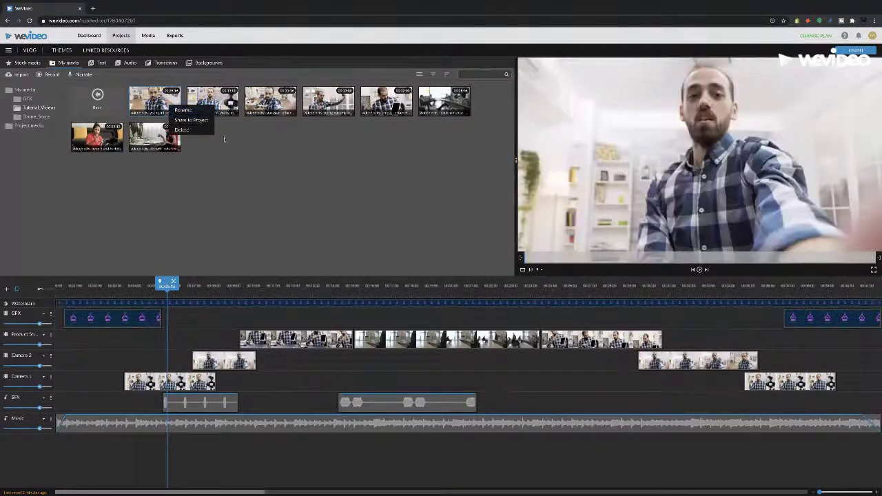
left_click(183, 110)
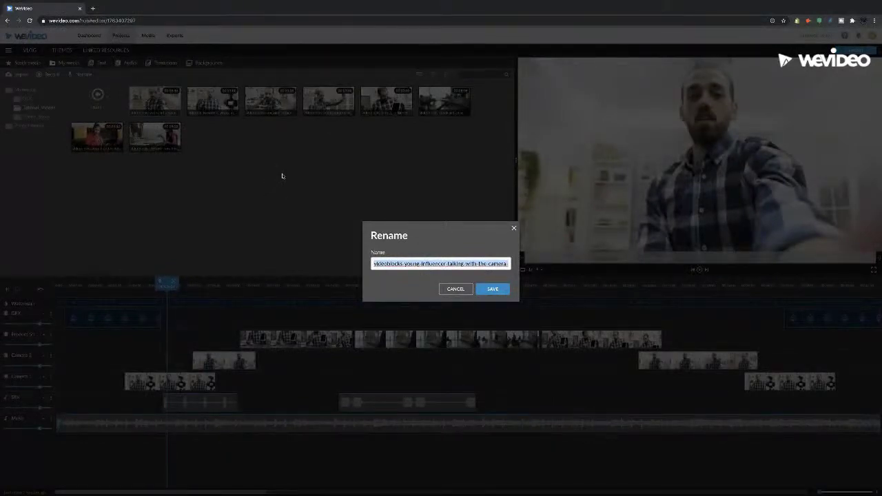
type("Selfie 1")
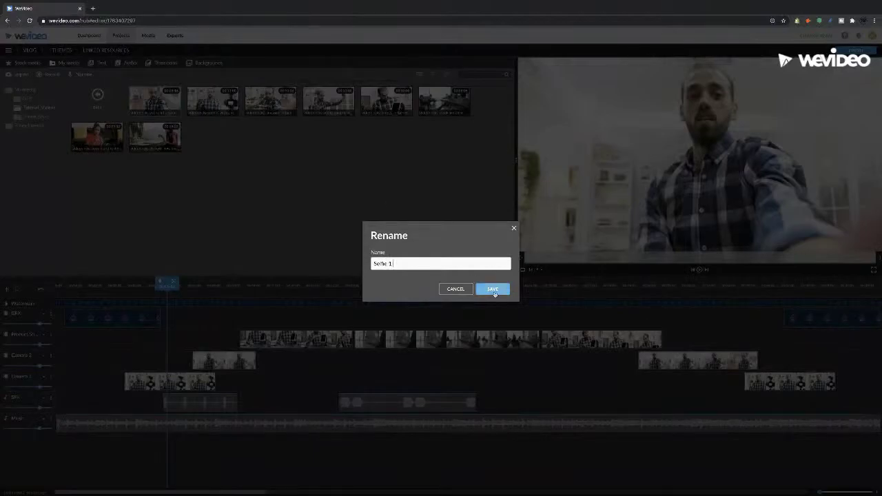
left_click(493, 288)
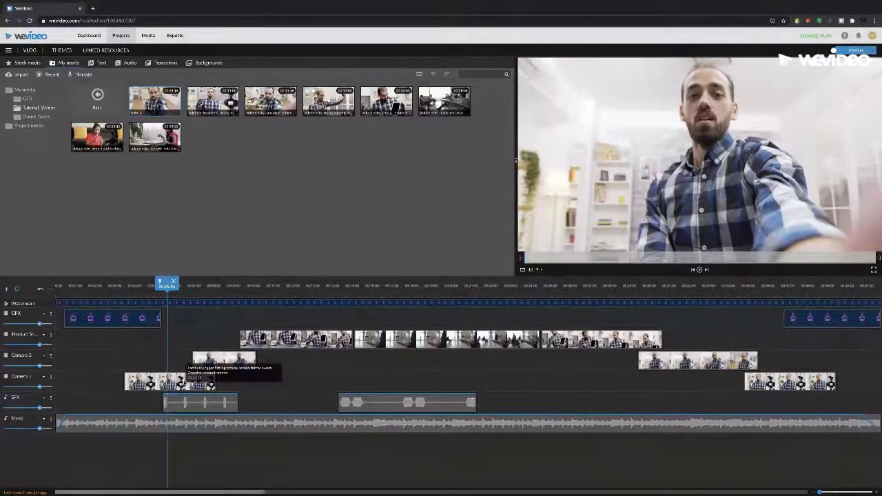
Step: Preview the Selfie 1 clip and the Camera 1 timeline clip in the player
left_click(184, 383)
left_click(155, 101)
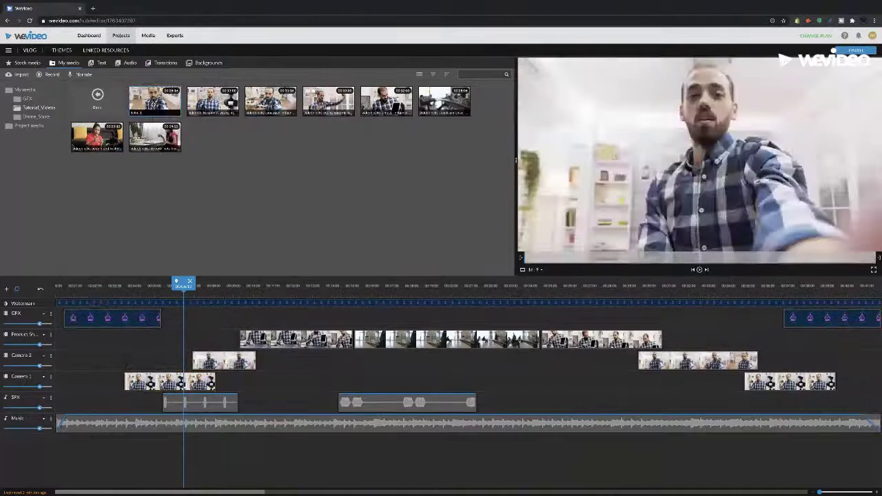
left_click(172, 376)
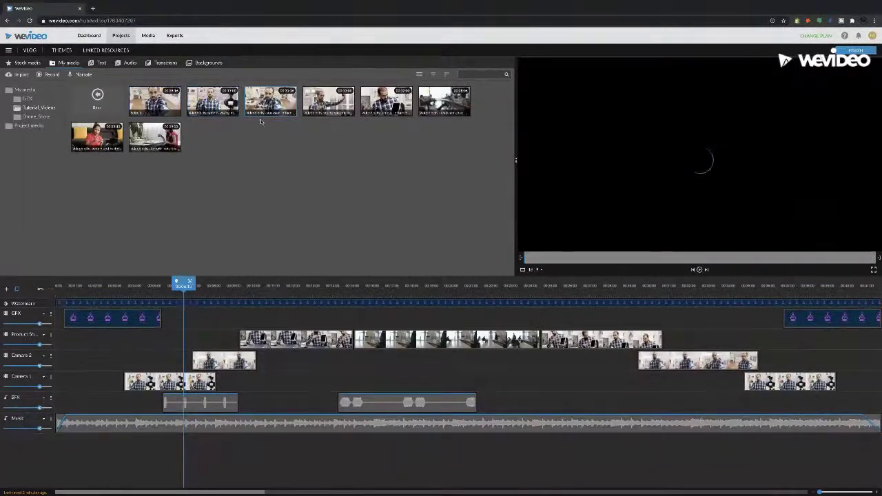
Step: Dismiss the woman clip's options menu, move the playhead to the checked-shirt selfie shot, and focus the media search
right_click(101, 144)
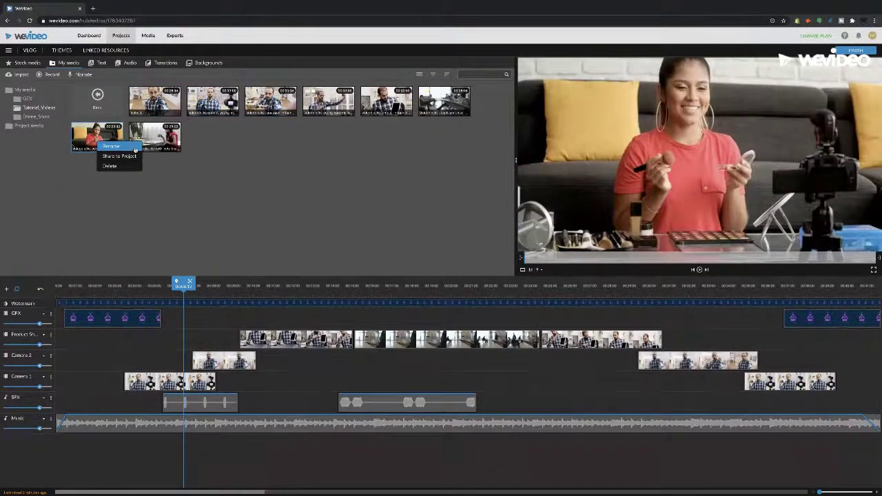
left_click(330, 202)
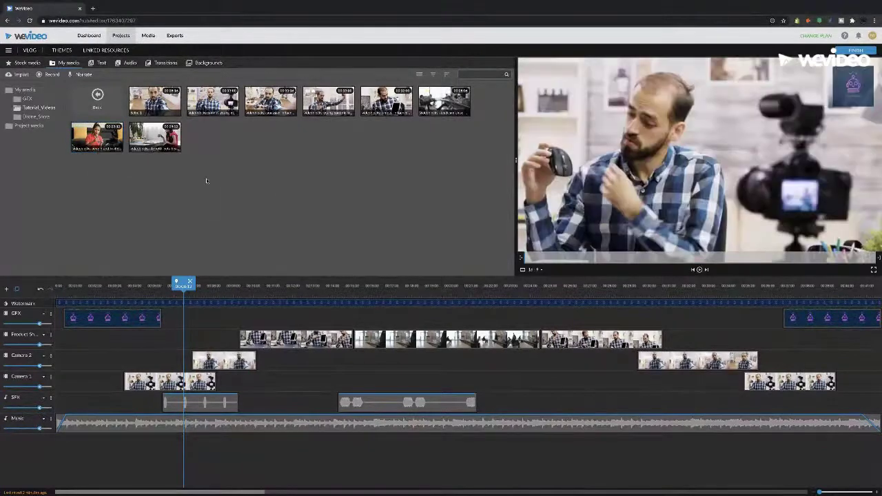
left_click(236, 285)
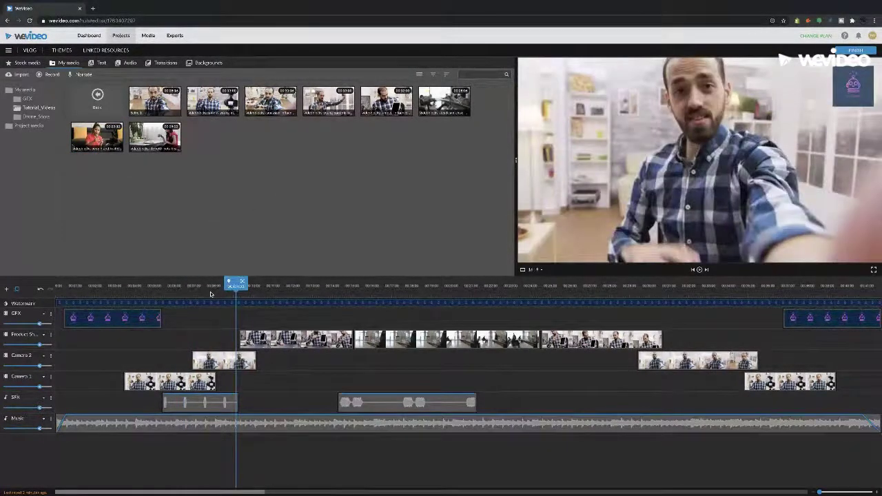
left_click(210, 294)
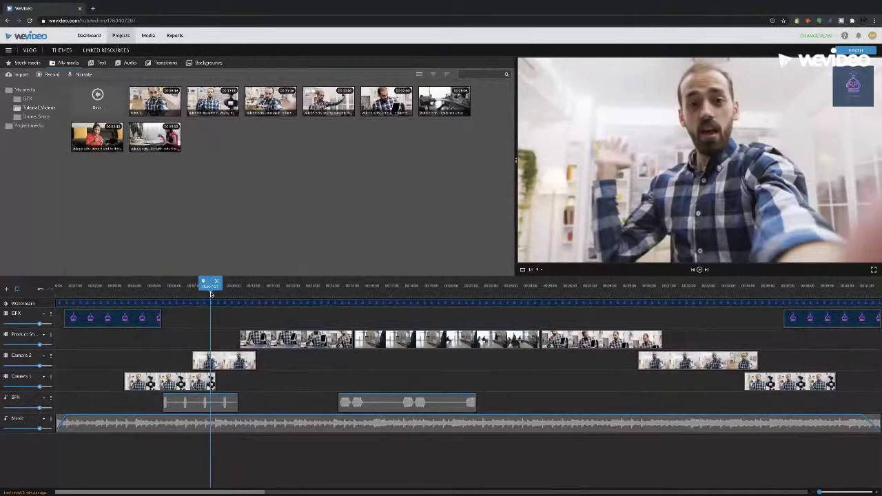
left_click(478, 75)
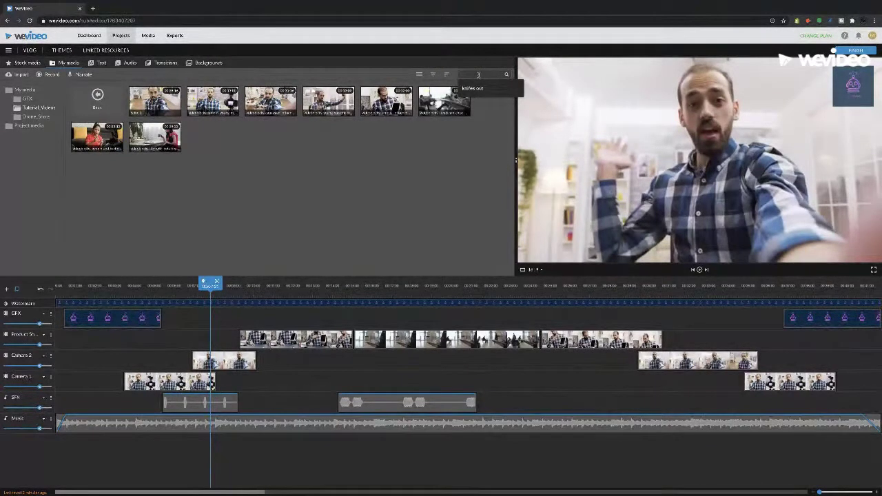
Step: Search the media for 'Selfie 1', then clear it back to My media
type("s")
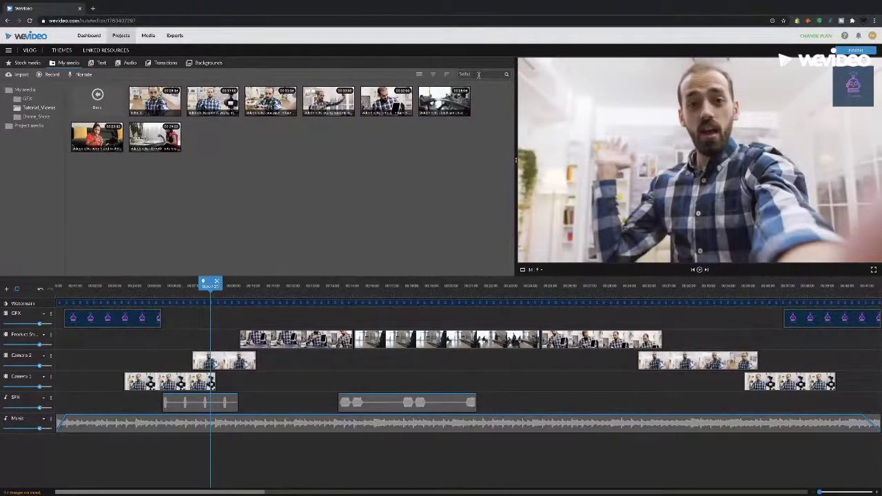
type("1")
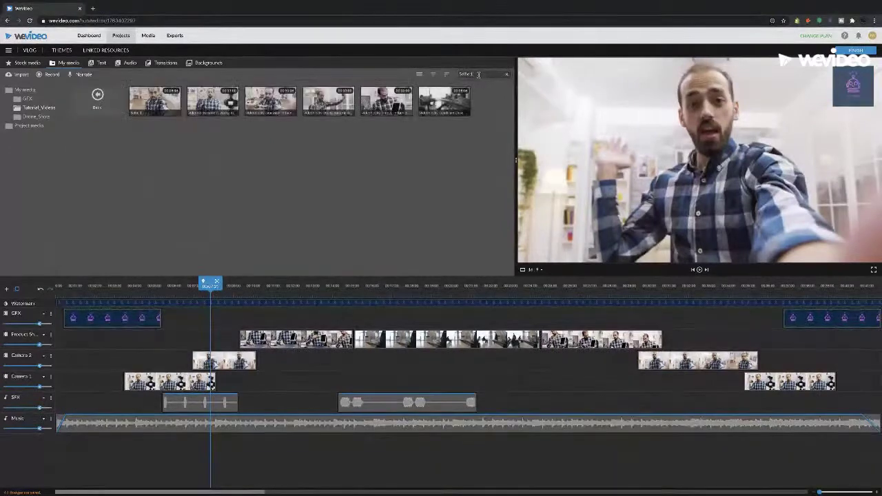
left_click(97, 96)
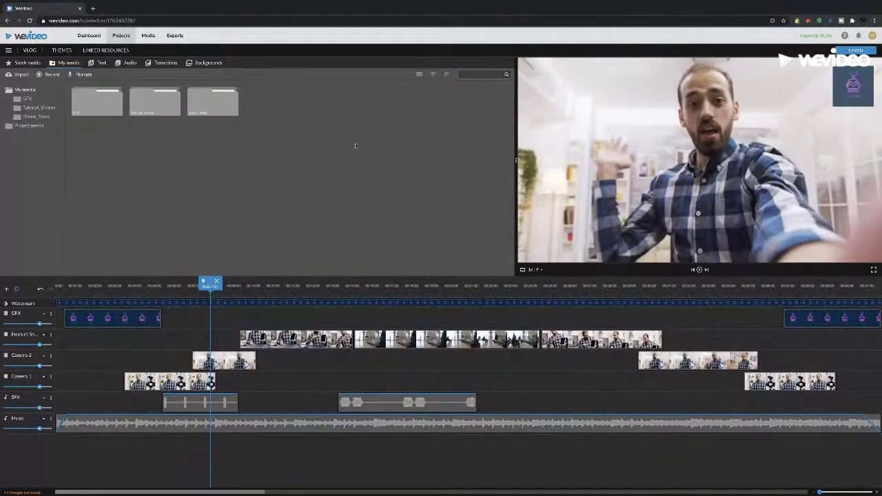
Step: Search the media for 'Sel', then clear the results with the x button
left_click(466, 74)
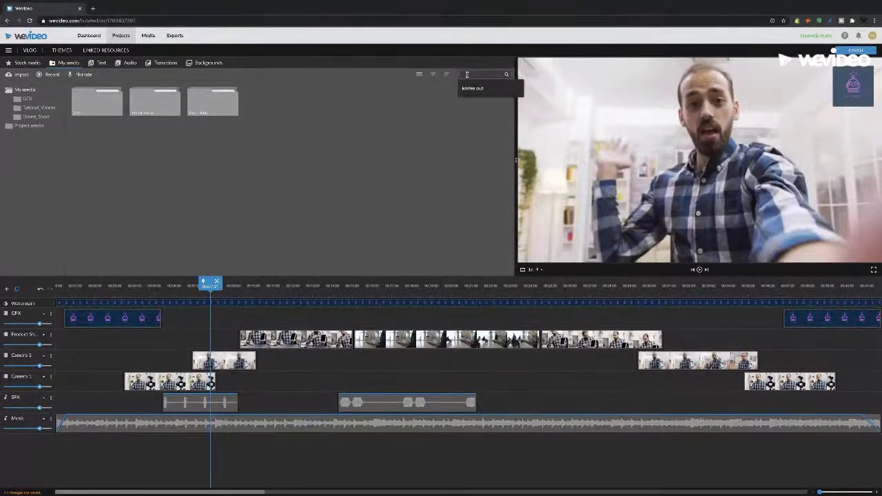
type("Self")
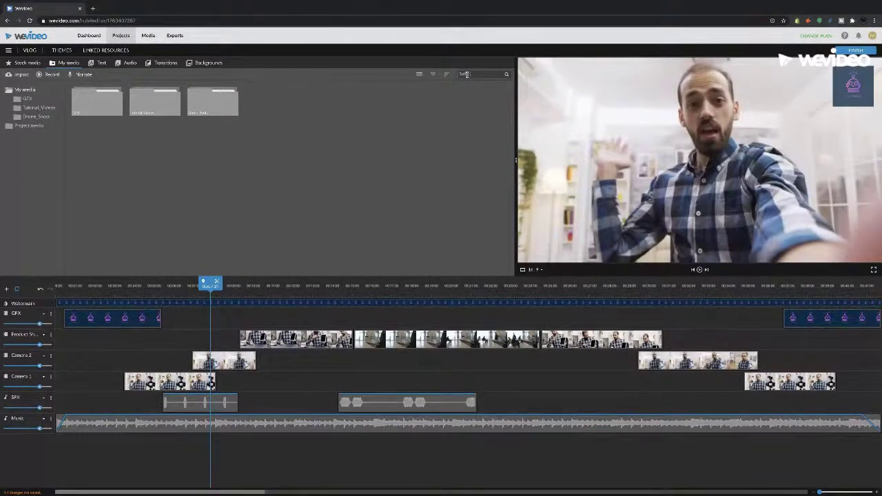
key("Return")
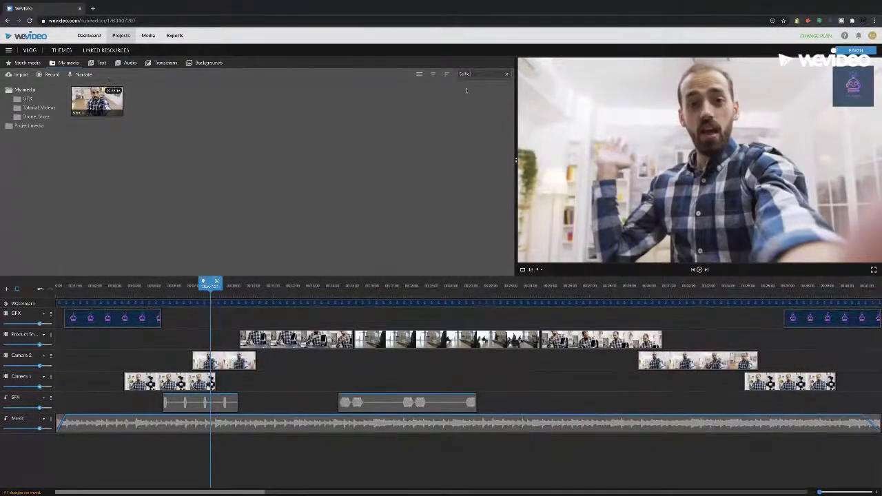
left_click(508, 72)
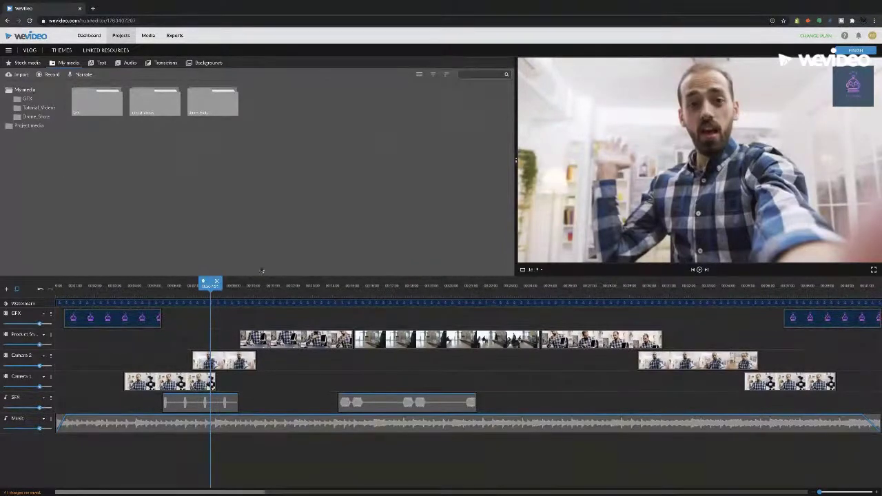
Step: Scrub through the edit to its end, then return the playhead to the Roby Reviews logo intro
left_click(284, 294)
left_click(386, 292)
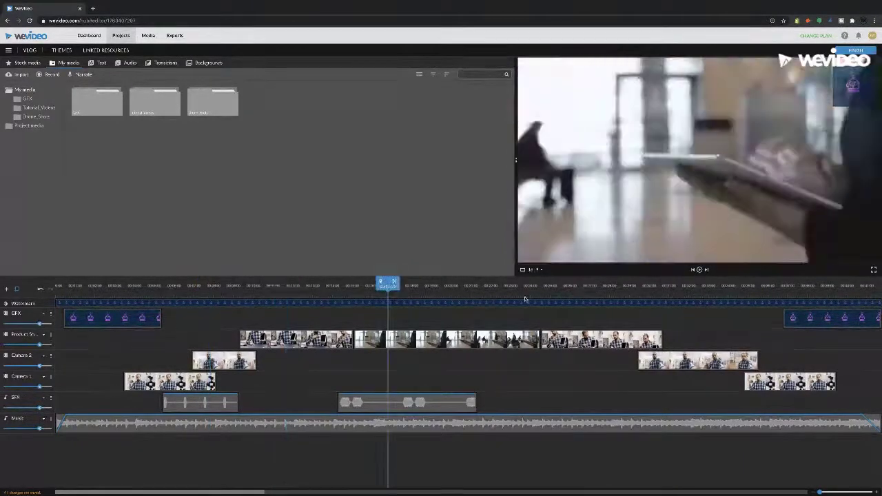
left_click(576, 295)
left_click(700, 295)
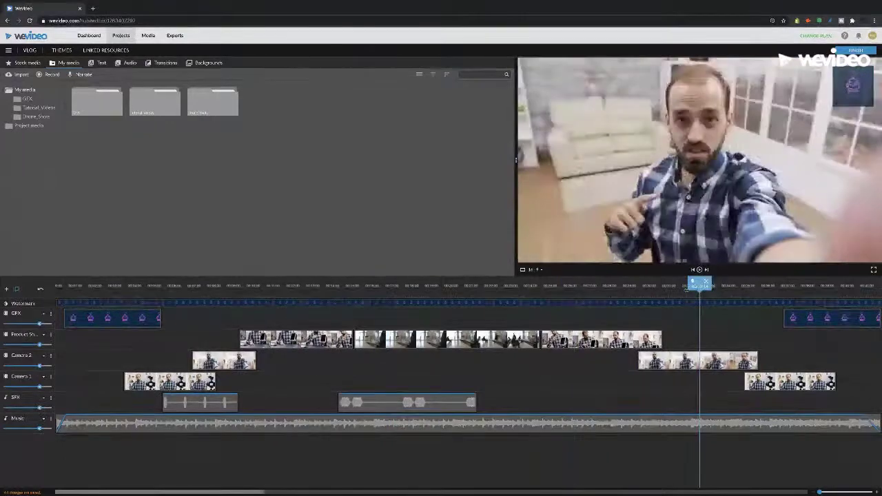
left_click(772, 292)
left_click(803, 293)
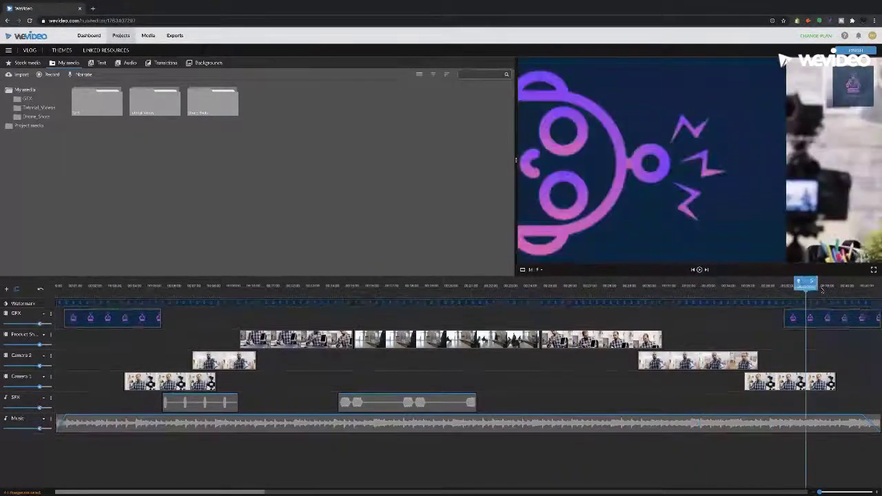
left_click(335, 292)
left_click(58, 292)
left_click_drag(59, 304, 126, 306)
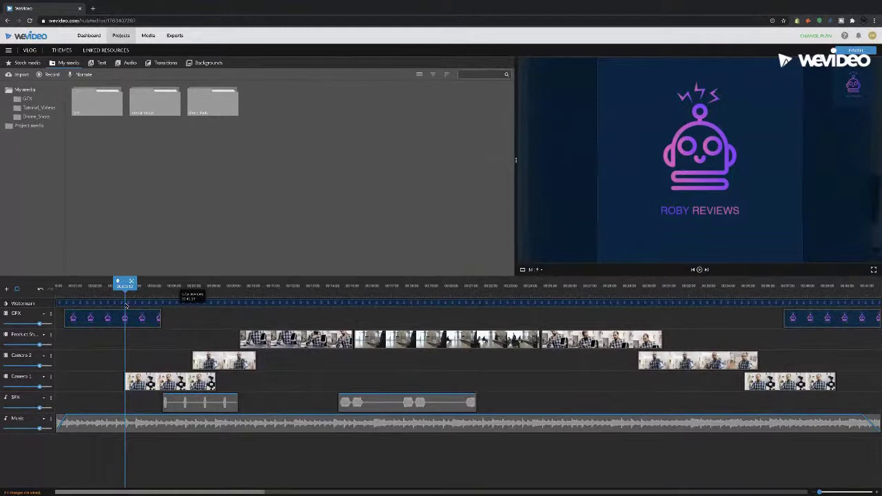
Step: Toggle the media panel between thumbnail and list view, ending in list view
left_click(418, 75)
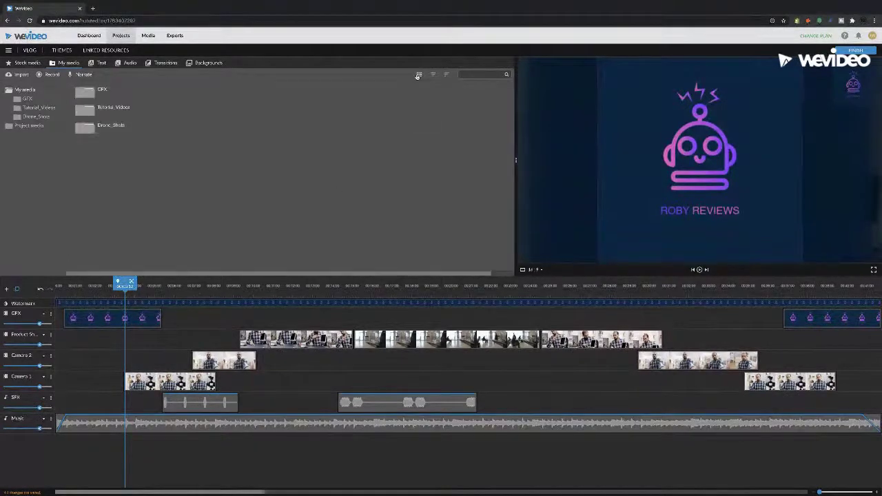
left_click(419, 75)
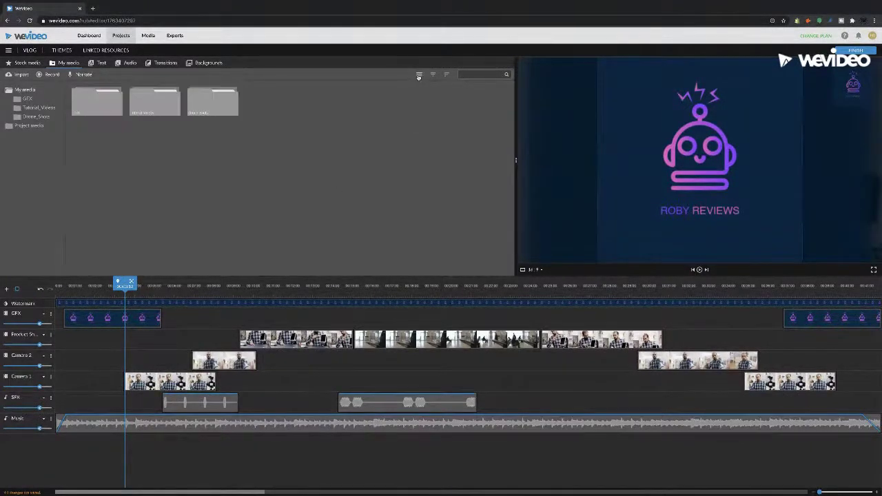
left_click(419, 75)
left_click(419, 76)
left_click(418, 75)
Step: Browse the GFX, Tutorial_Videos and Drone_Shots folders, return to thumbnails, and show the media type filter
left_click(98, 91)
left_click(97, 108)
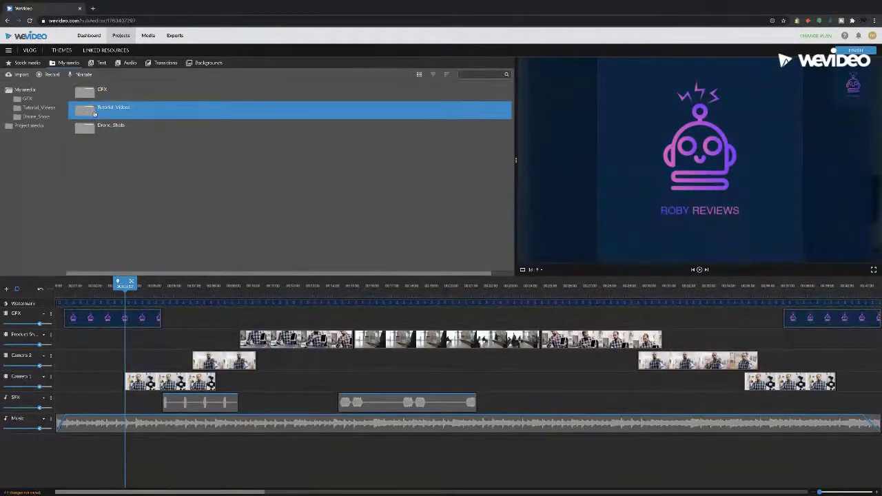
left_click(93, 126)
left_click(93, 92)
left_click(408, 81)
left_click(418, 75)
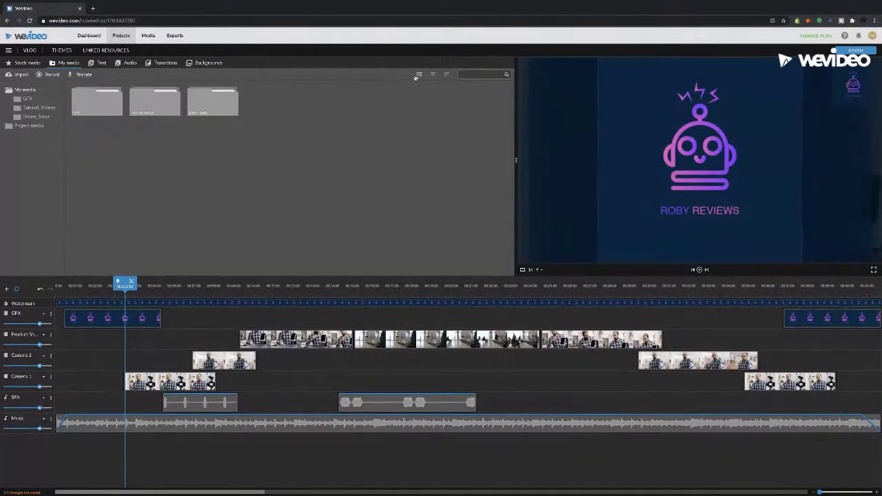
left_click(433, 75)
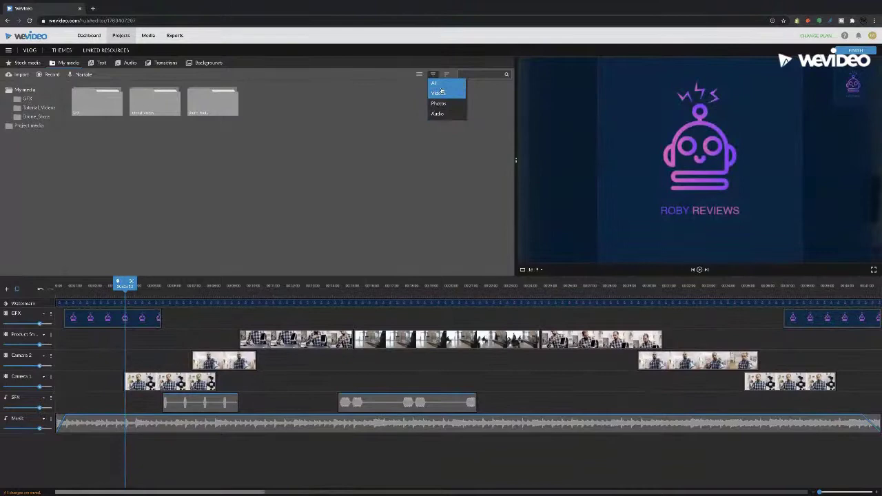
Step: Sort the My media folders by Date Uploaded in Ascending order and show them as a list
left_click(446, 74)
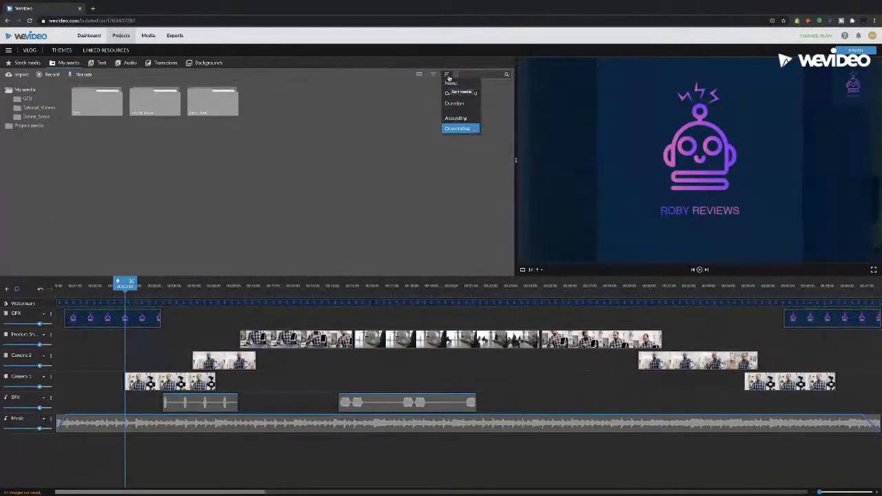
left_click(459, 94)
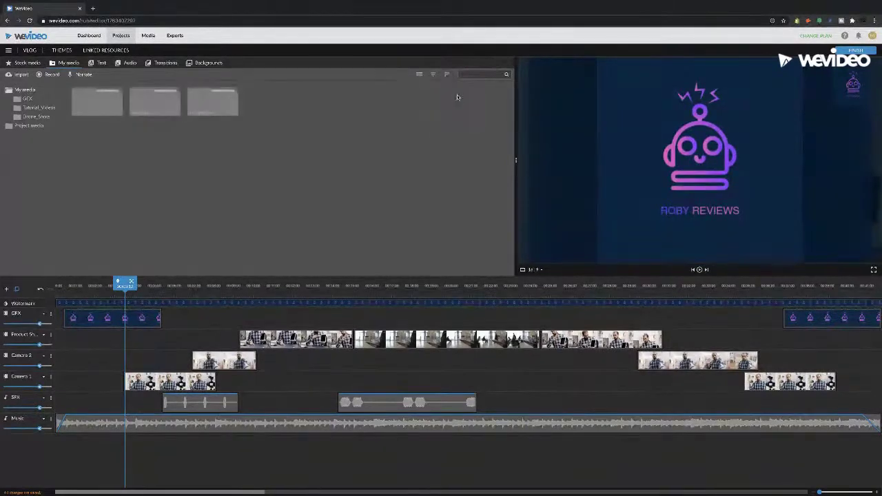
left_click(448, 77)
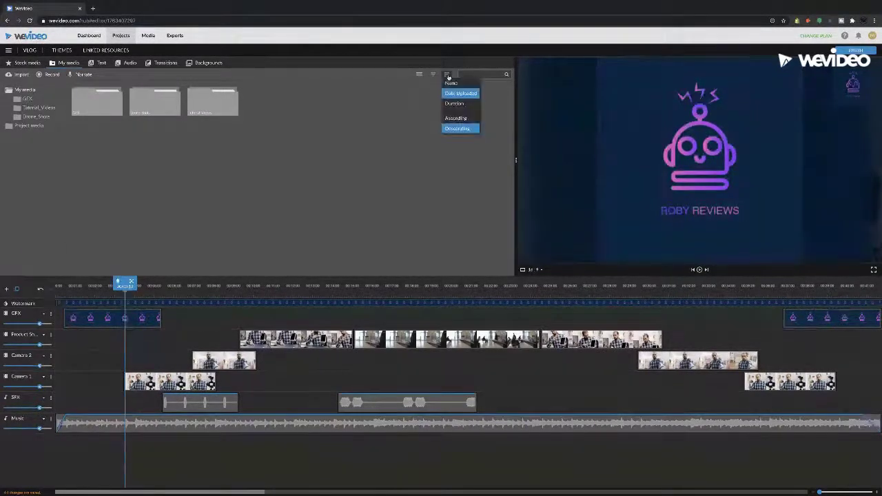
left_click(459, 120)
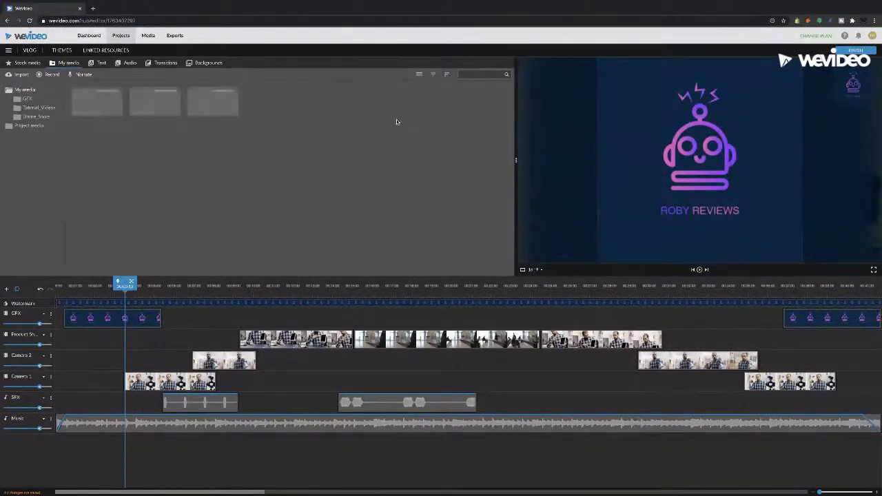
left_click(448, 76)
left_click(419, 73)
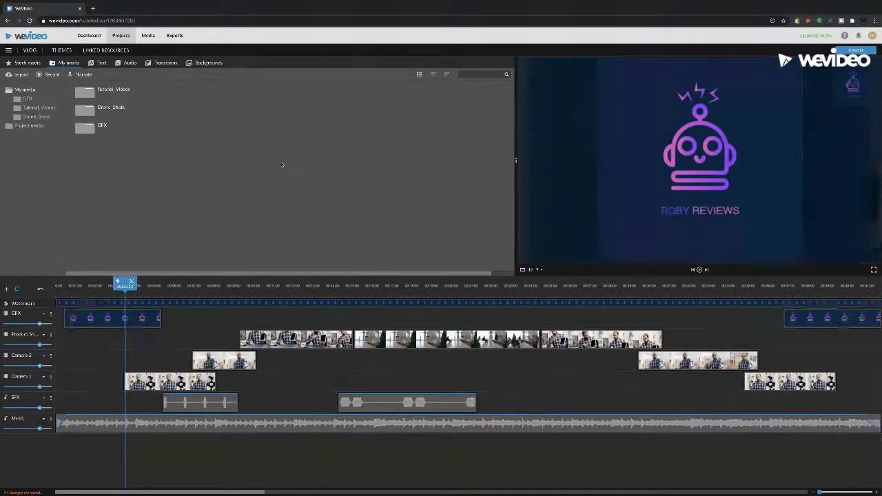
Step: Move the playhead to the tablet shot and drag the splitter left to widen the preview
left_click_drag(125, 282, 741, 317)
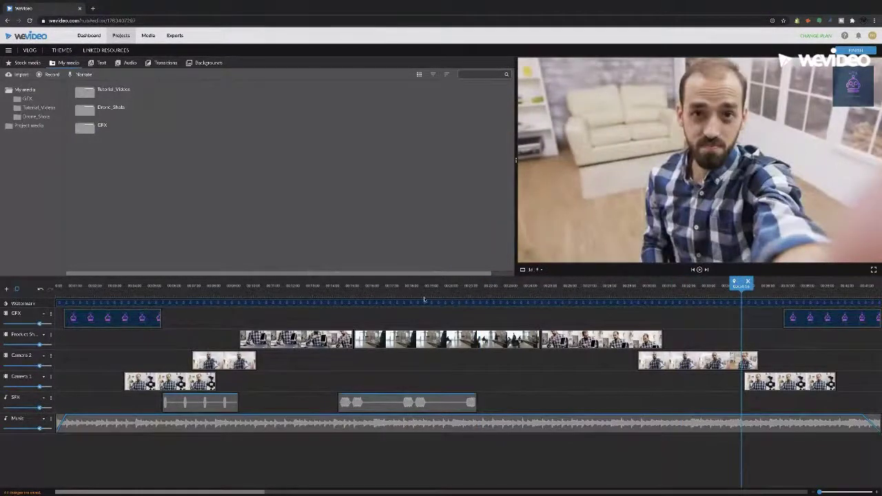
left_click(416, 286)
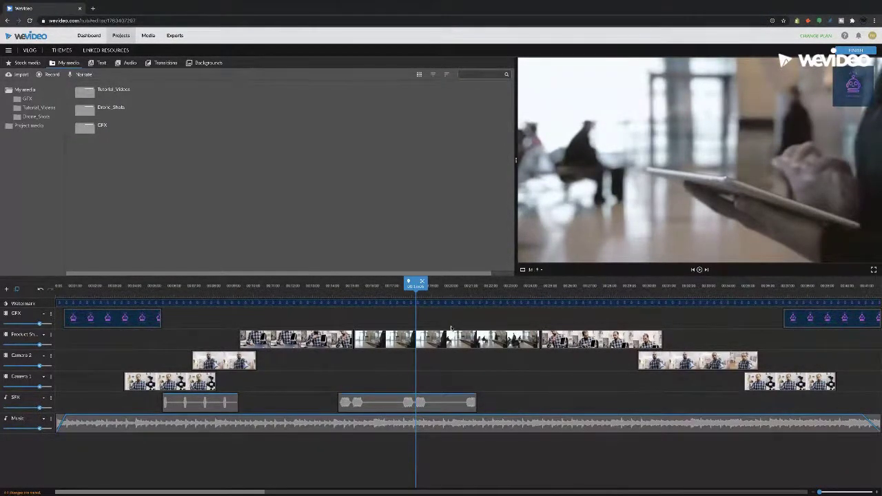
mouse_move(517, 163)
left_mouse_down()
mouse_move(430, 164)
mouse_move(541, 165)
mouse_move(442, 168)
mouse_move(442, 185)
mouse_move(531, 162)
left_mouse_up()
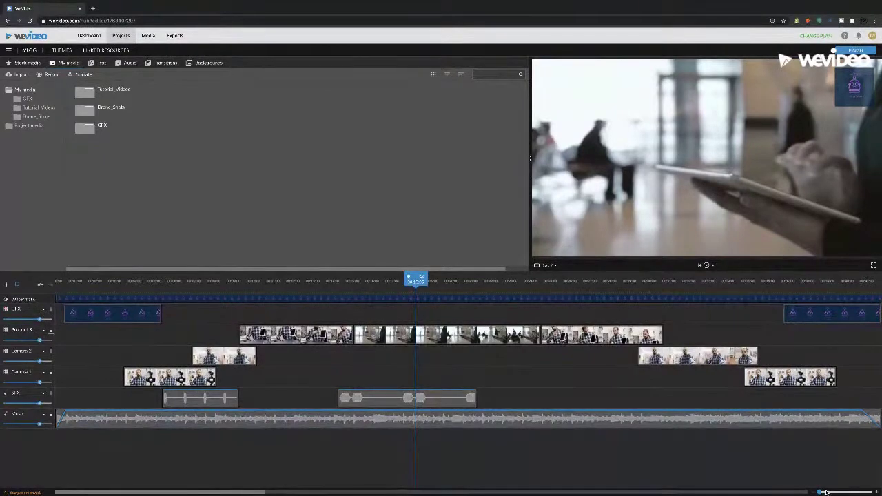
Step: Zoom the timeline out slightly and drag the divider up to give the timeline more height
left_click_drag(819, 492, 818, 492)
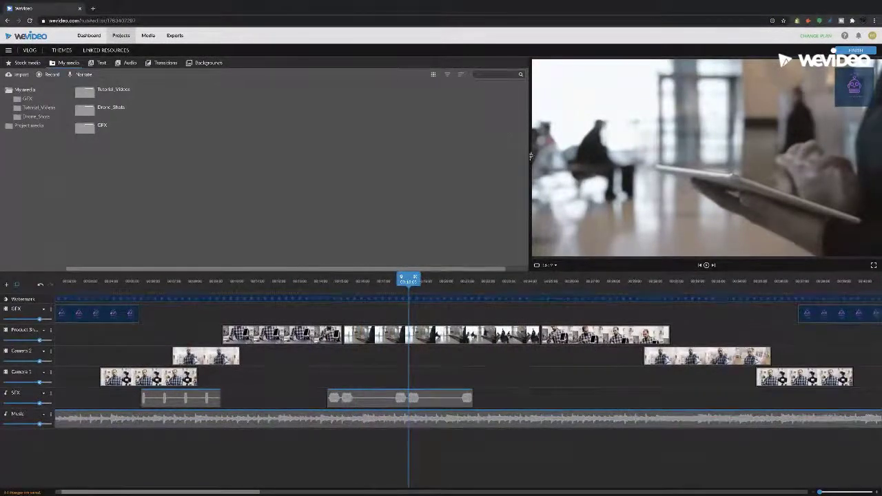
left_click_drag(530, 157, 719, 103)
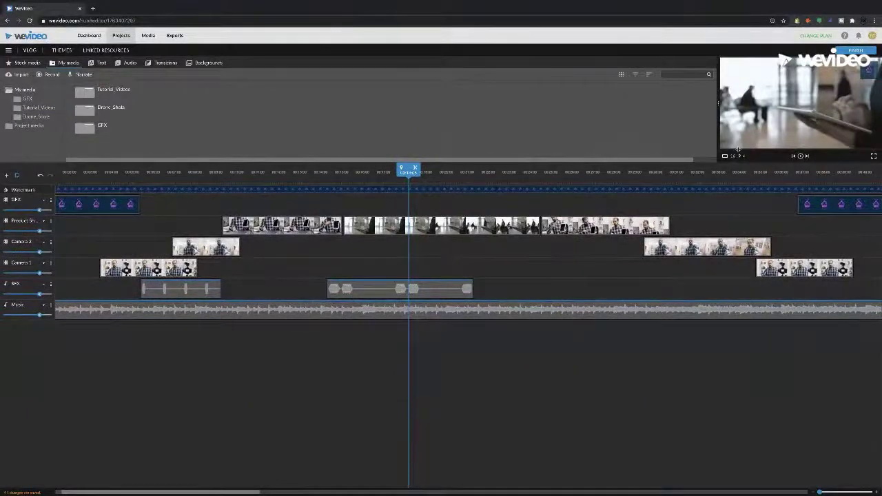
mouse_move(724, 146)
left_mouse_down()
mouse_move(689, 165)
mouse_move(721, 146)
left_mouse_up()
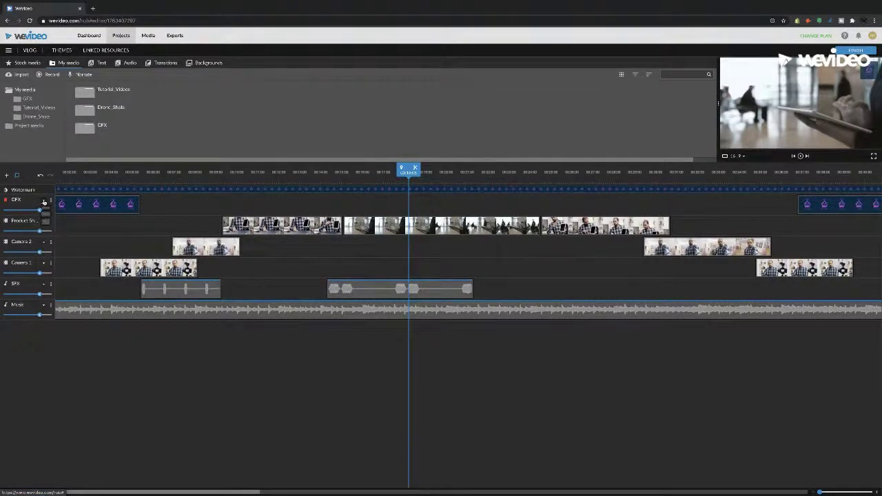
Step: Collapse the GFX, Product Shoot, Camera 2, Camera 1, SFX and Music tracks, then enlarge the preview
left_click(46, 208)
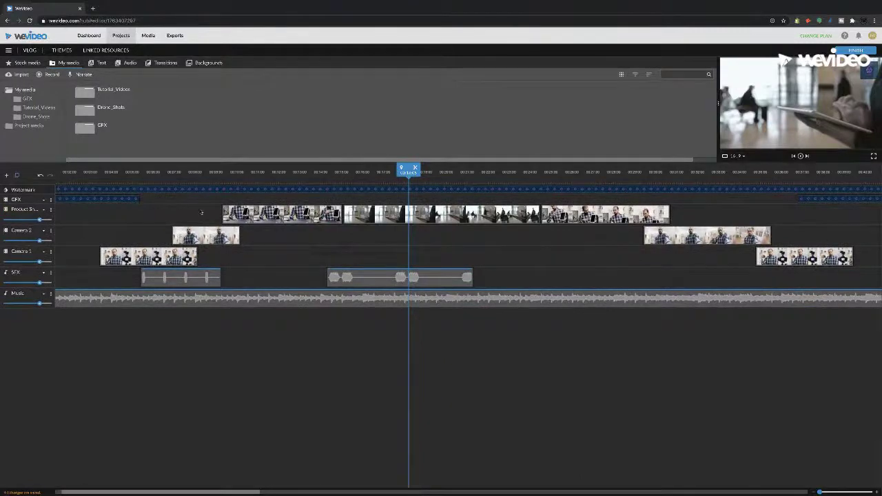
left_click(46, 219)
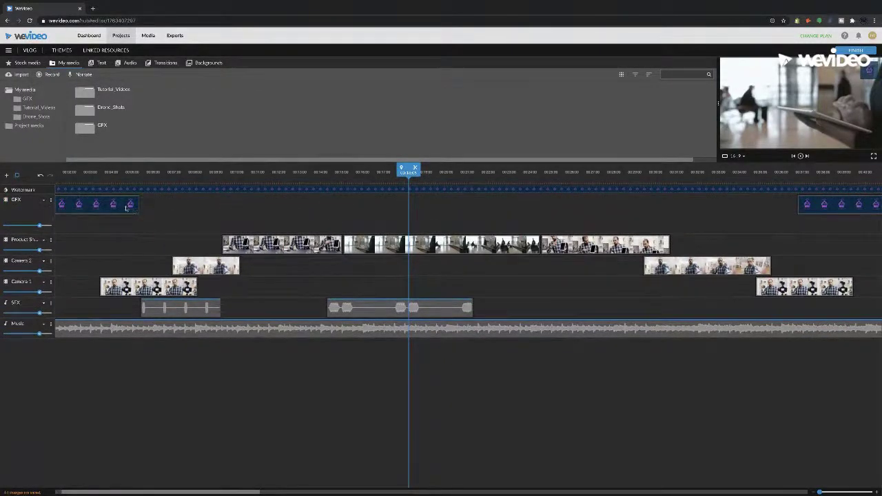
left_click(45, 203)
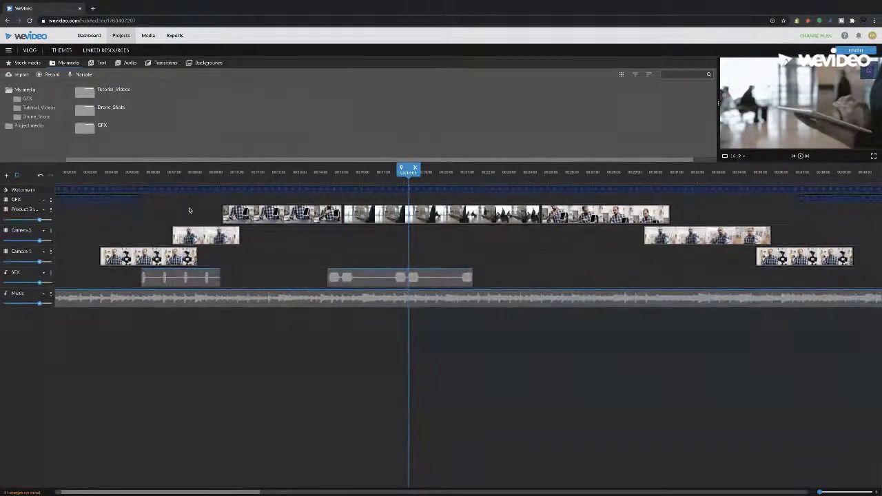
left_click(44, 209)
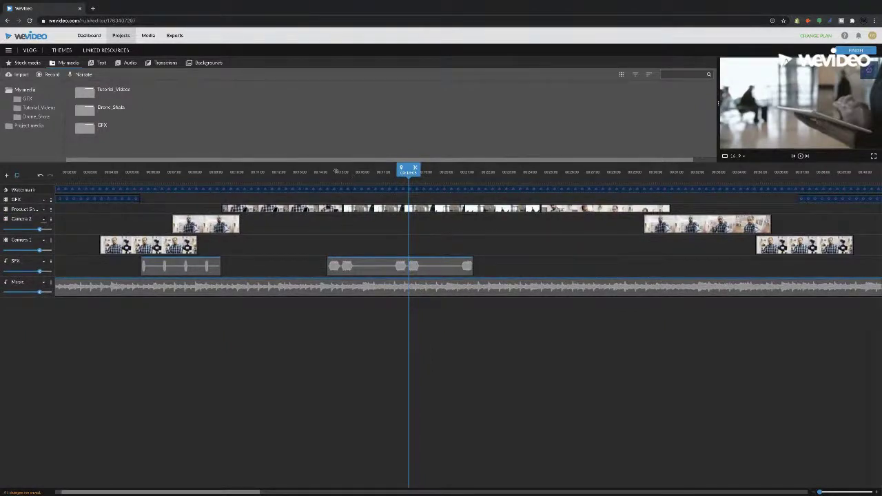
left_click(310, 173)
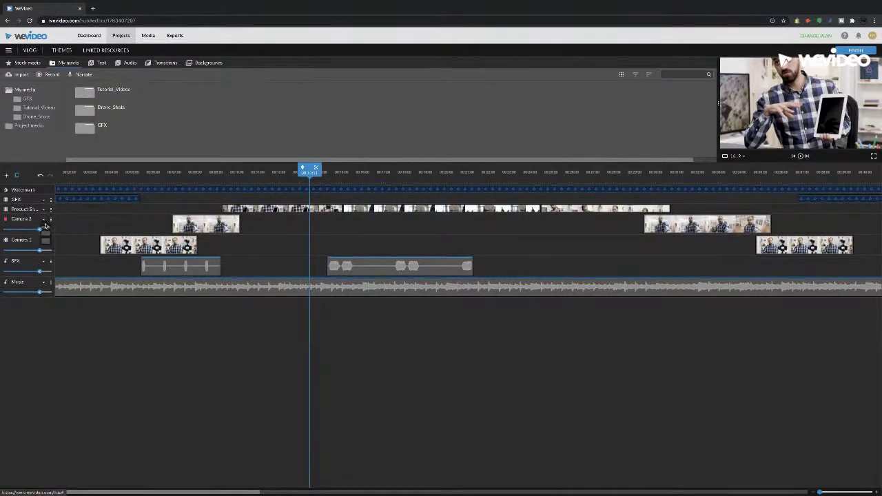
left_click(43, 220)
left_click(43, 229)
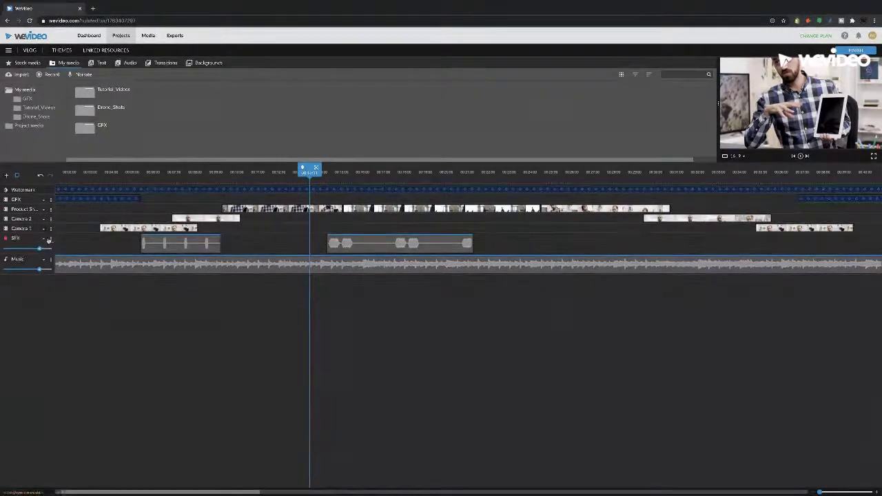
left_click(44, 240)
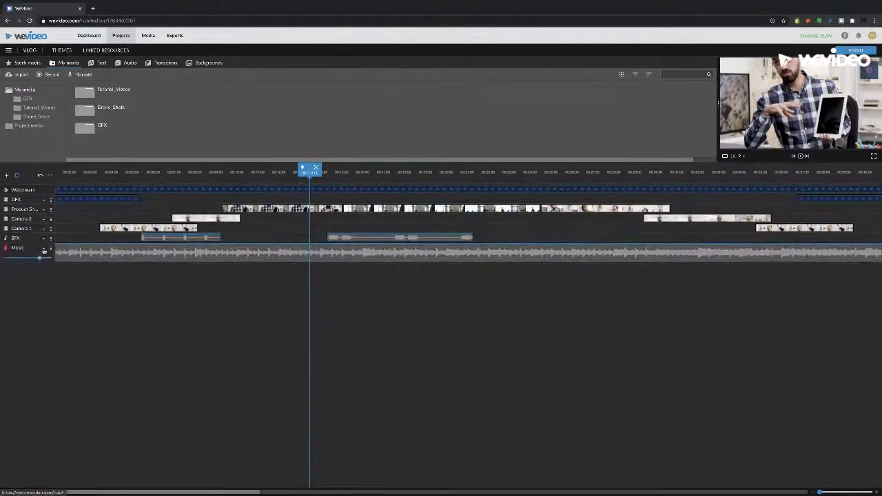
left_click(44, 248)
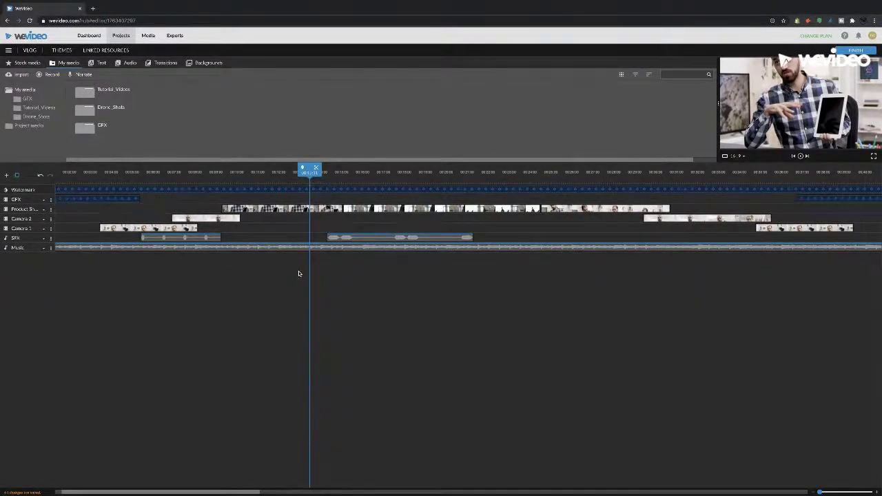
left_click_drag(694, 109, 404, 171)
Step: Resize the GFX track by dragging its border and scrub the playhead to around 00:26
scroll(469, 407, "down", 4)
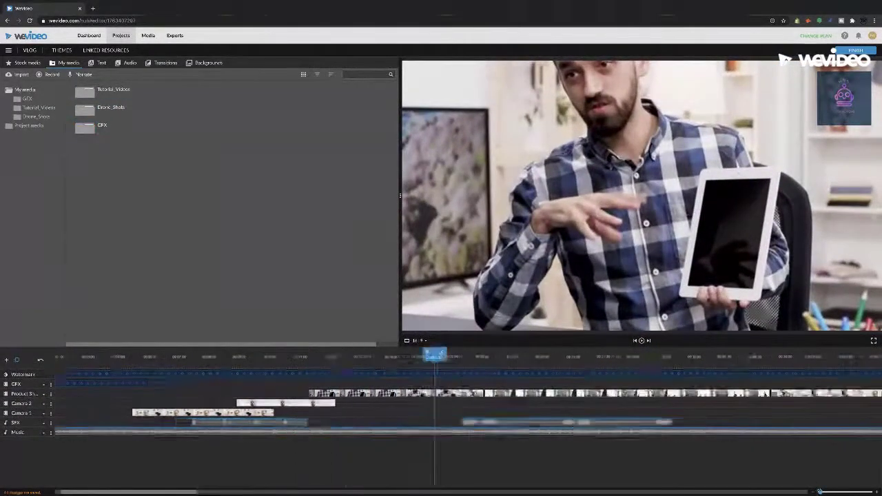
scroll(469, 407, "up", 2)
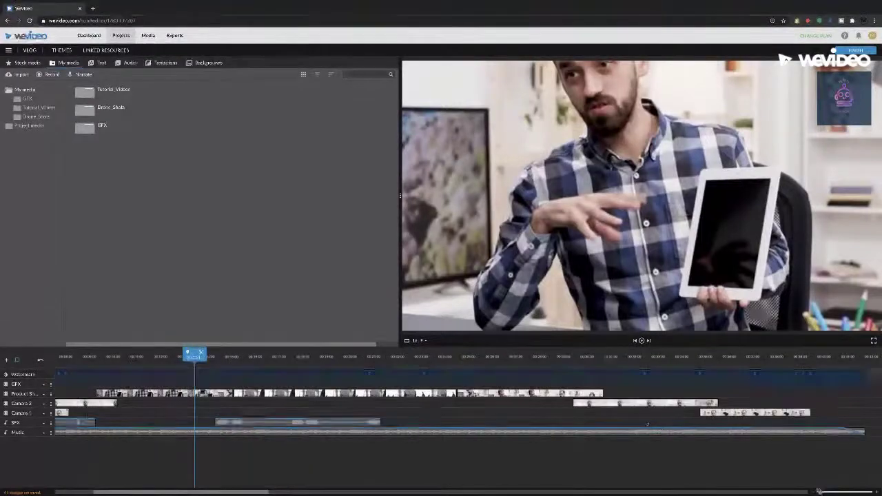
mouse_move(400, 195)
left_mouse_down()
mouse_move(492, 196)
mouse_move(400, 196)
left_mouse_up()
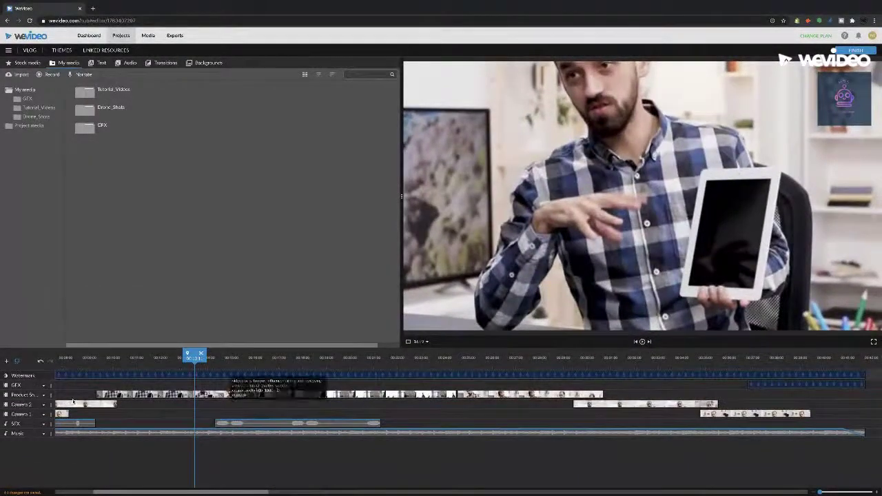
left_click_drag(46, 401, 46, 411)
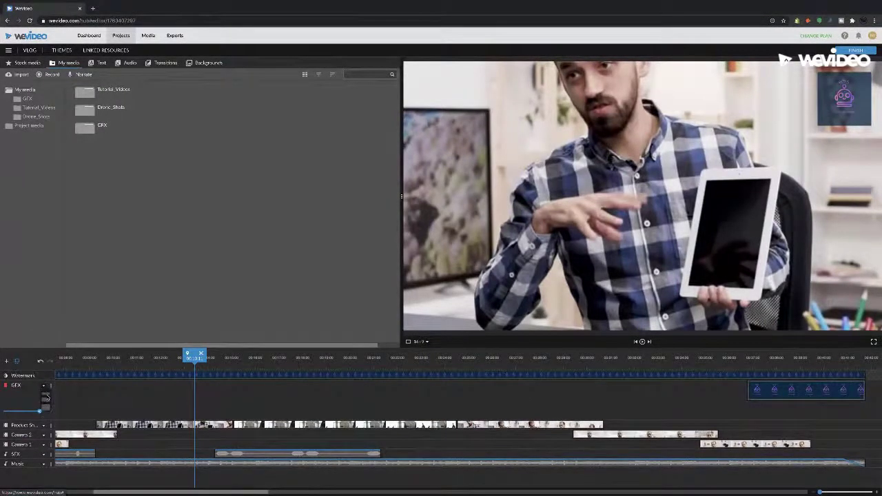
left_click_drag(45, 413, 45, 396)
left_click_drag(322, 359, 655, 359)
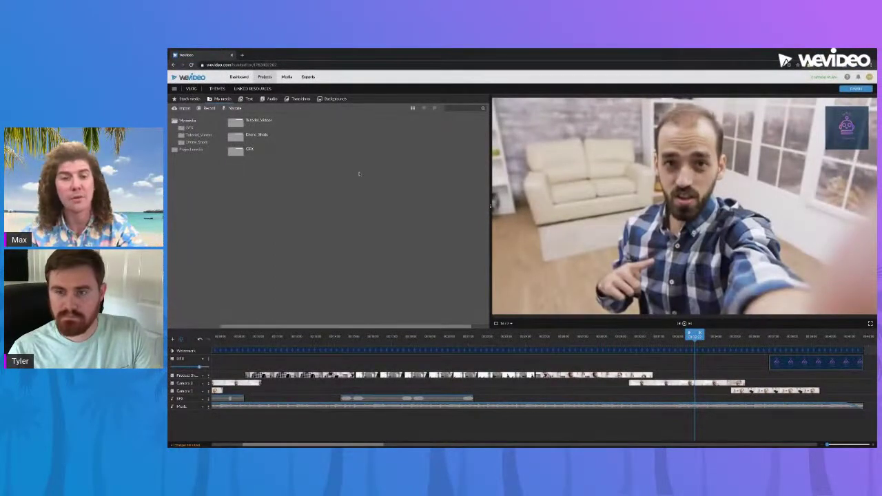
Step: Undo to put the GFX intro clip back at the timeline start, then scrub into the live footage
left_click(333, 338)
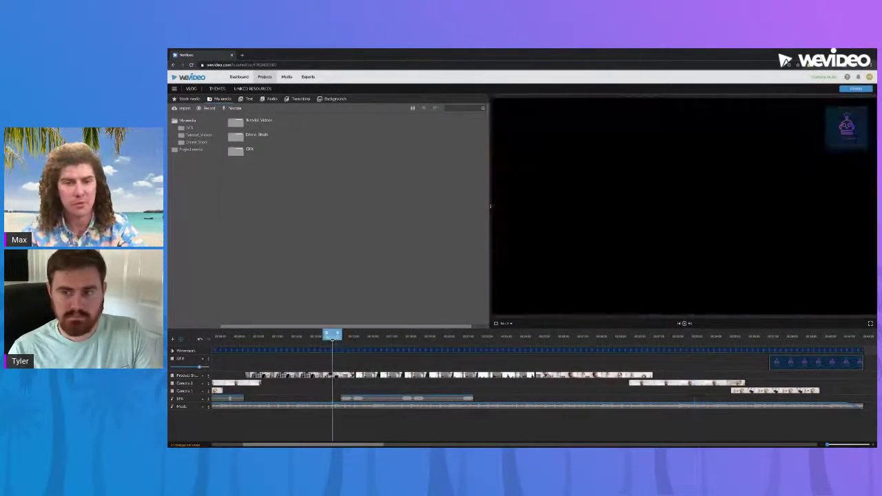
left_click_drag(333, 338, 225, 347)
key("ctrl+z")
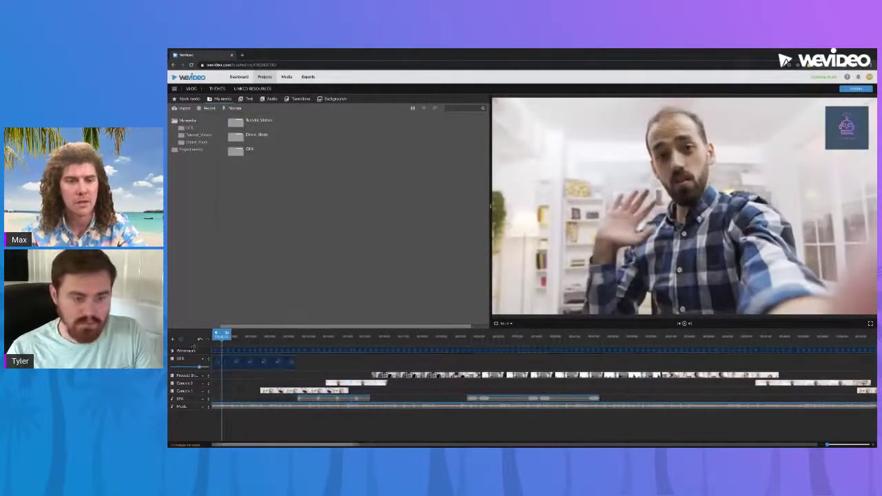
left_click_drag(333, 337, 535, 336)
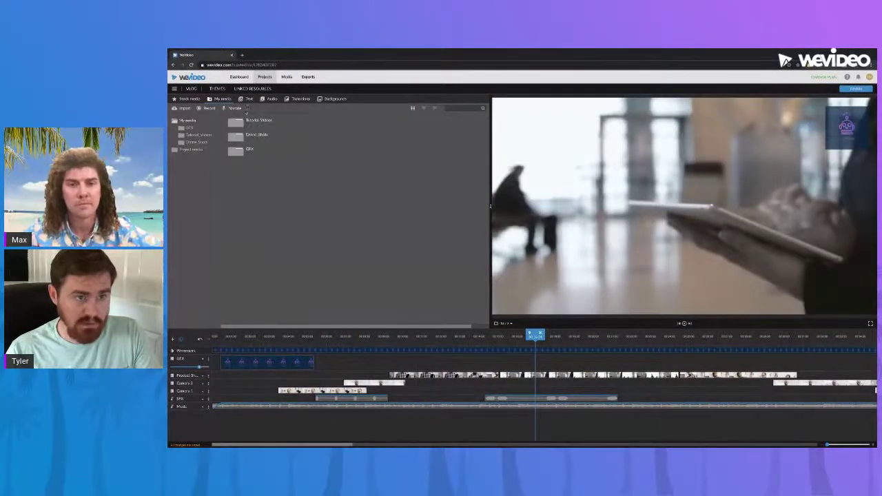
Step: Search the Stock media library for "green screen" clips
left_click(191, 100)
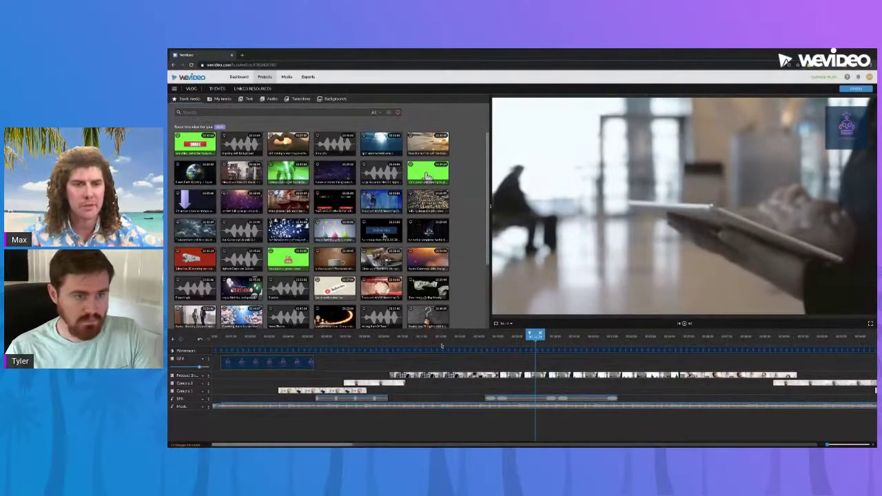
scroll(361, 271, "down", 3)
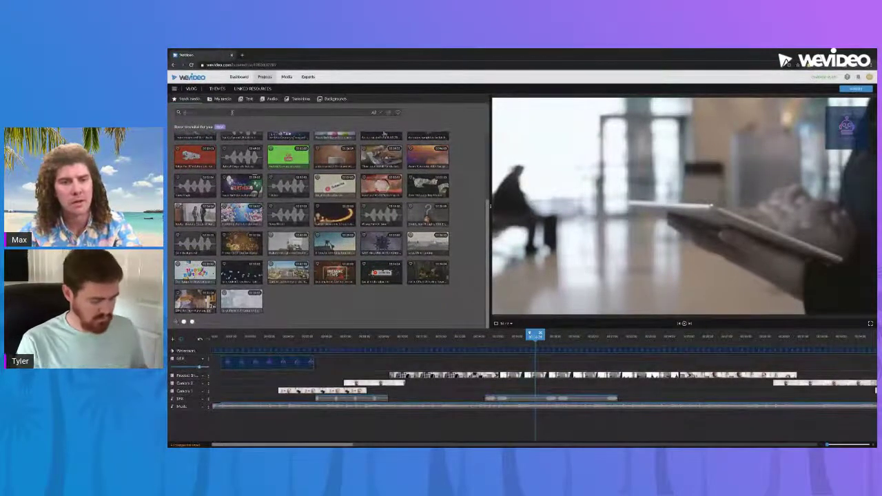
type("creen")
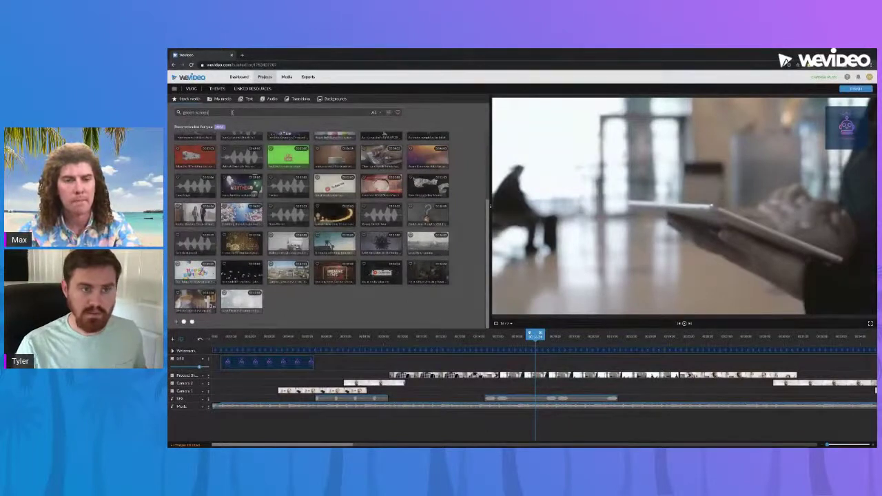
key("Return")
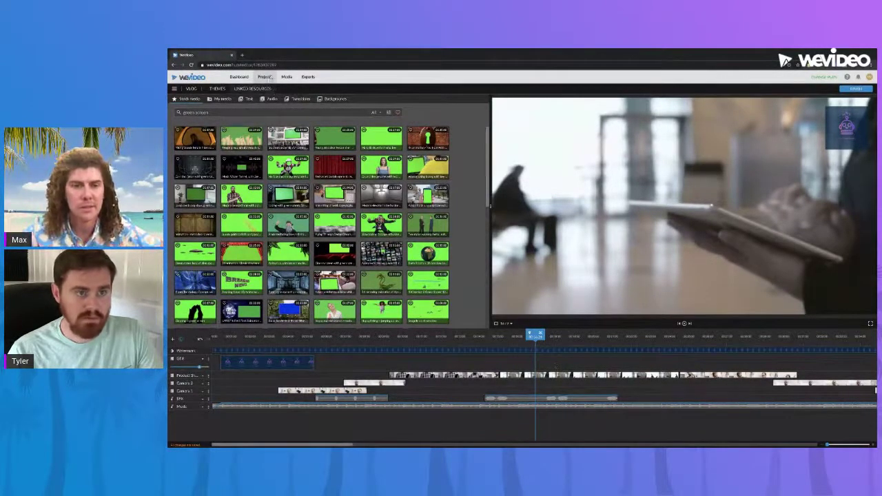
Step: Open the Demo folder's My Video project and remove the Roby Reviews logo clip from the timeline
left_click(266, 77)
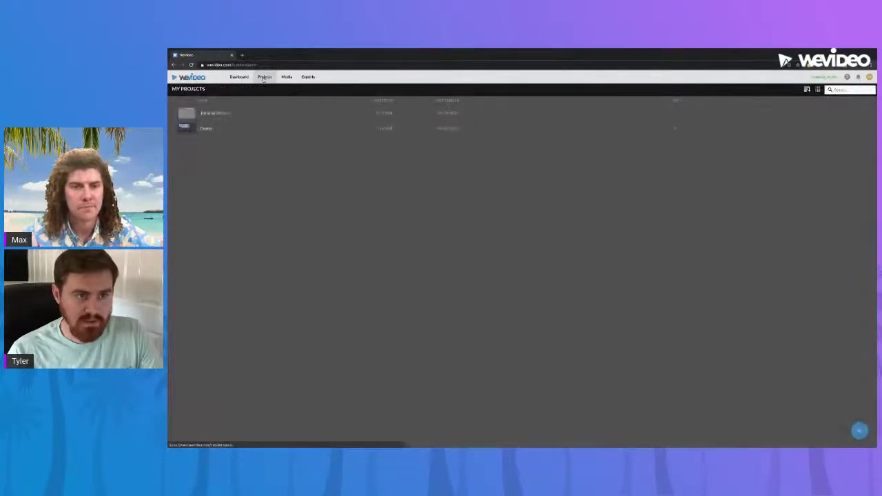
left_click(208, 130)
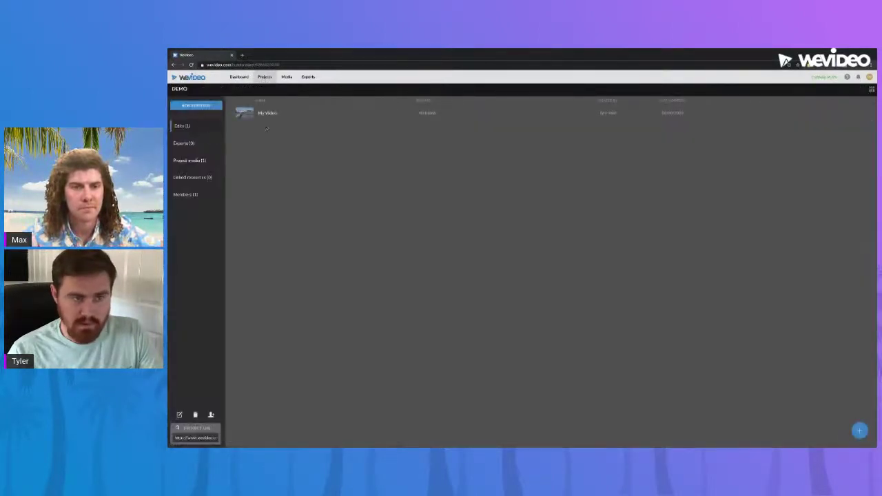
left_click(252, 112)
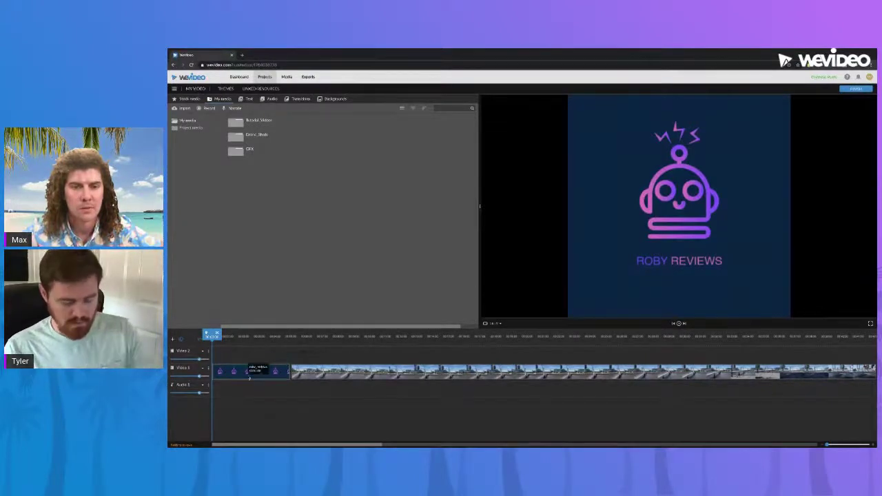
left_click_drag(258, 376, 676, 207)
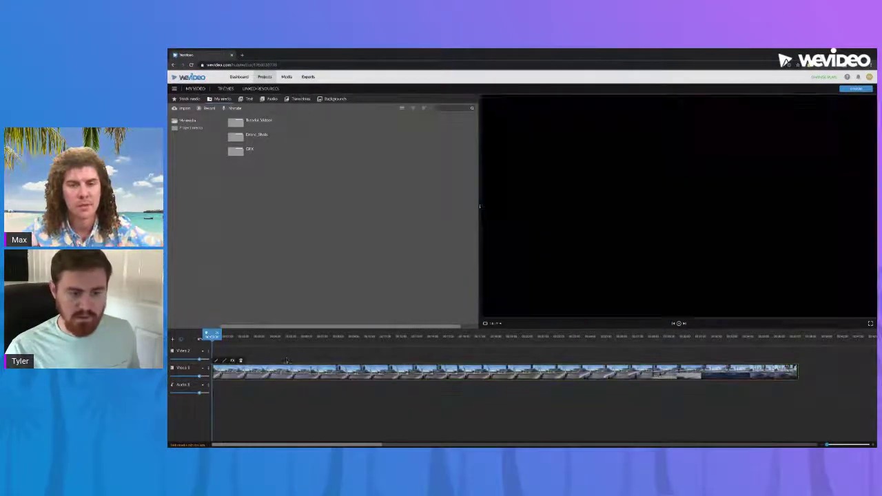
left_click(260, 337)
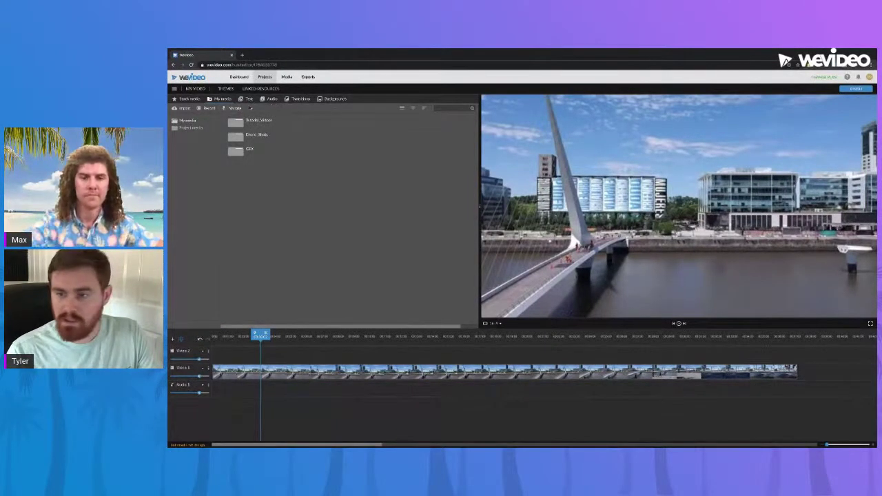
Step: View the text title templates, then return to the green screen stock results
left_click(241, 100)
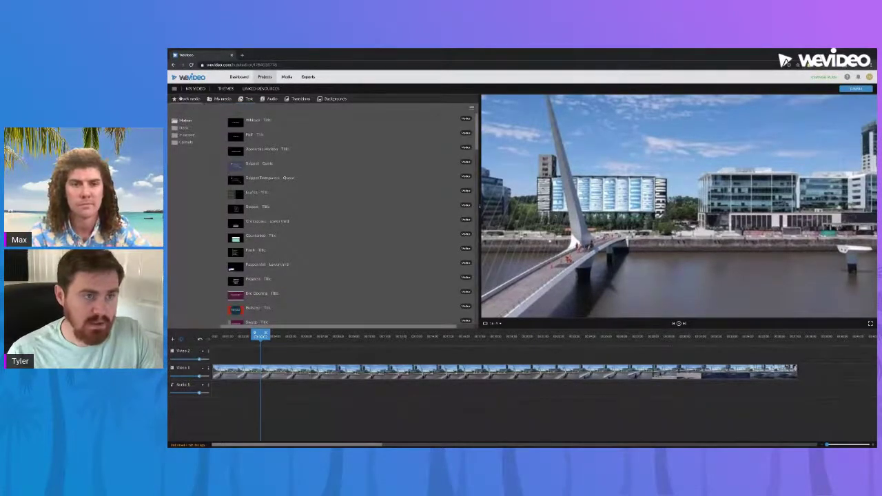
left_click(186, 99)
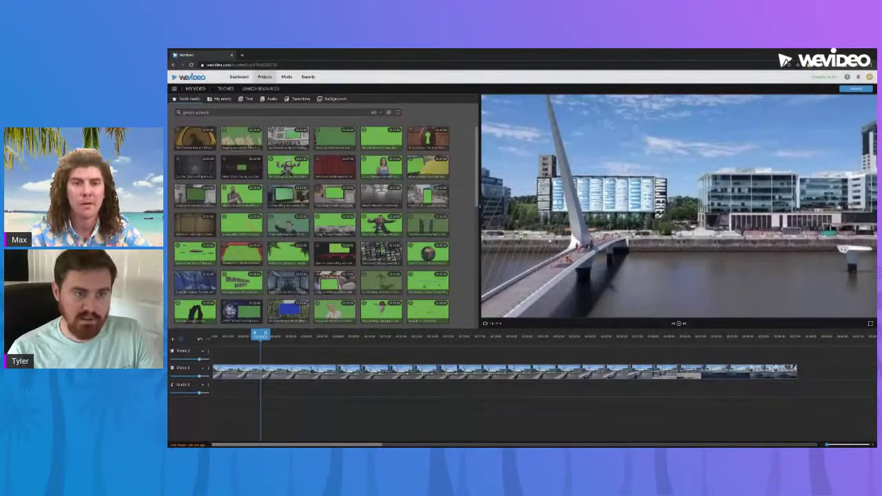
Step: Preview a green-screen stock clip, place the flying-man clip on Video 2, and play the timeline
left_click(240, 199)
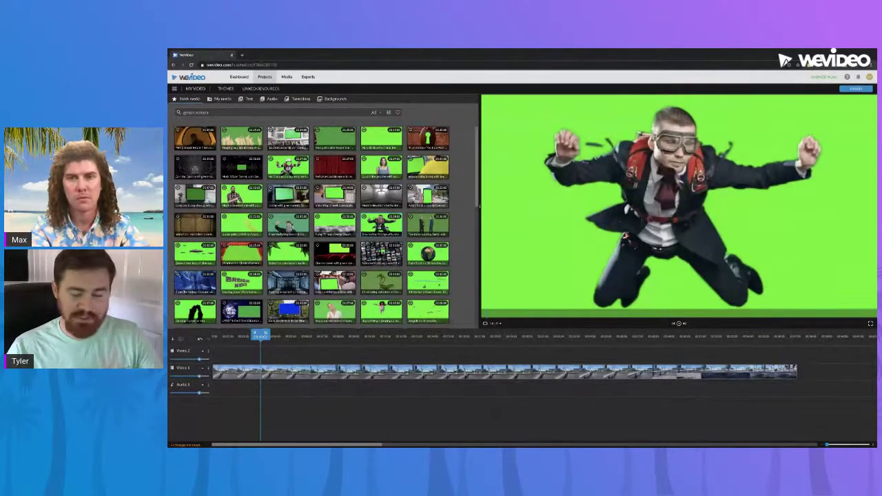
left_click_drag(381, 224, 289, 355)
key("space")
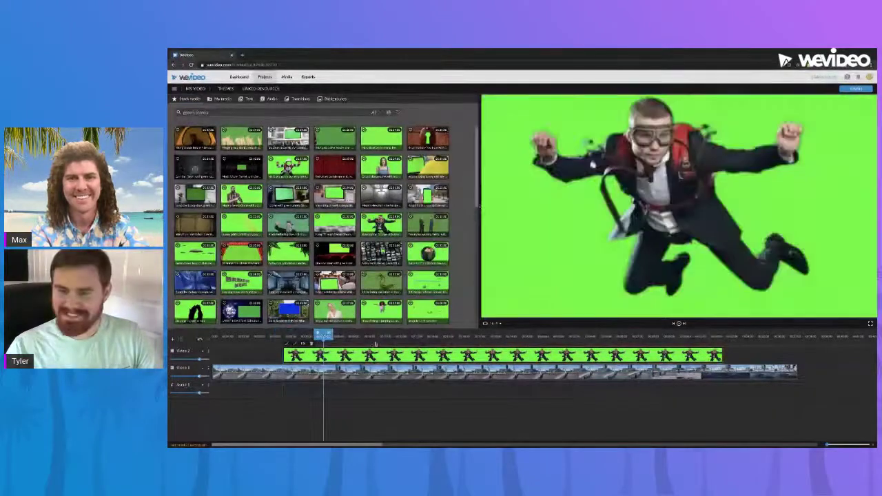